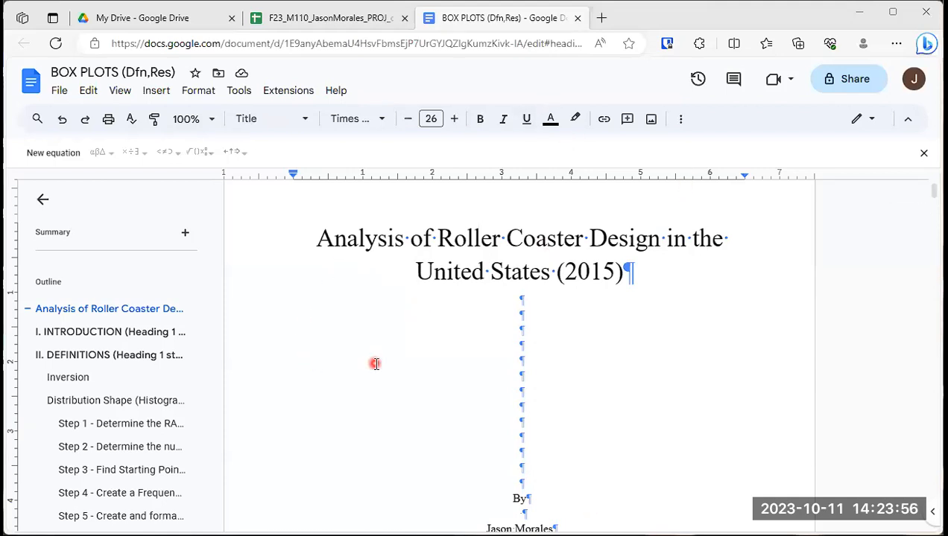
Step: Go to the Box Plot definitions and review the example figure, the five-number-summary headings and the skewness figures K and L
left_click(78, 359)
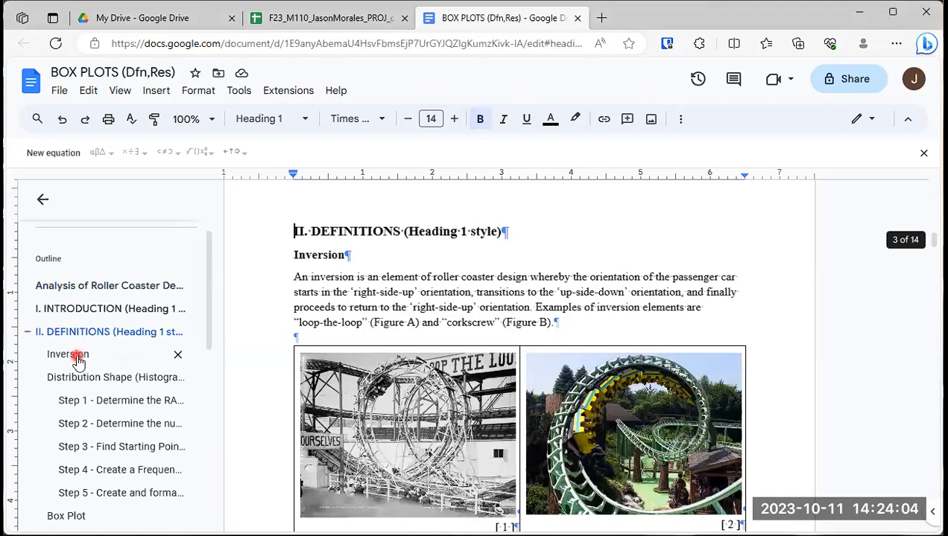
scroll(82, 357, "down", 3)
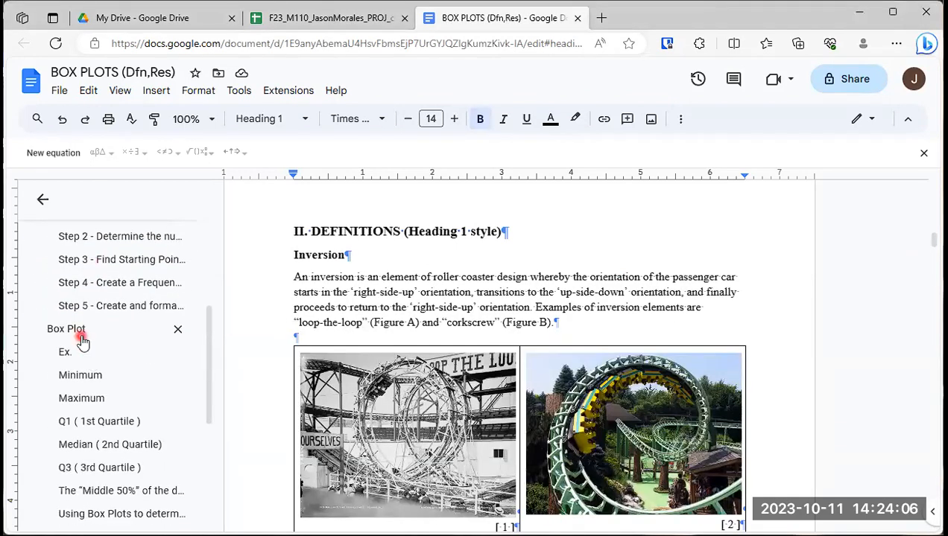
left_click(75, 331)
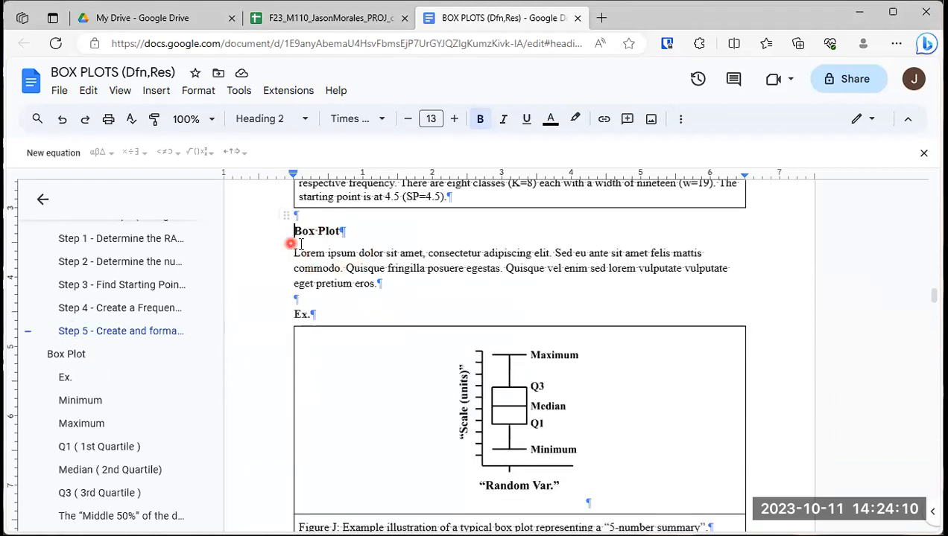
scroll(409, 245, "down", 2)
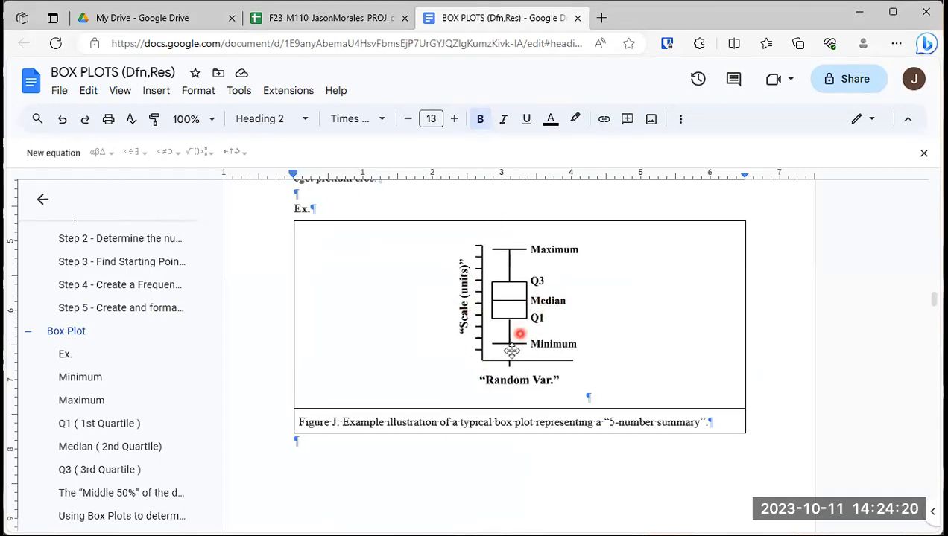
scroll(542, 276, "down", 2)
scroll(543, 275, "down", 6)
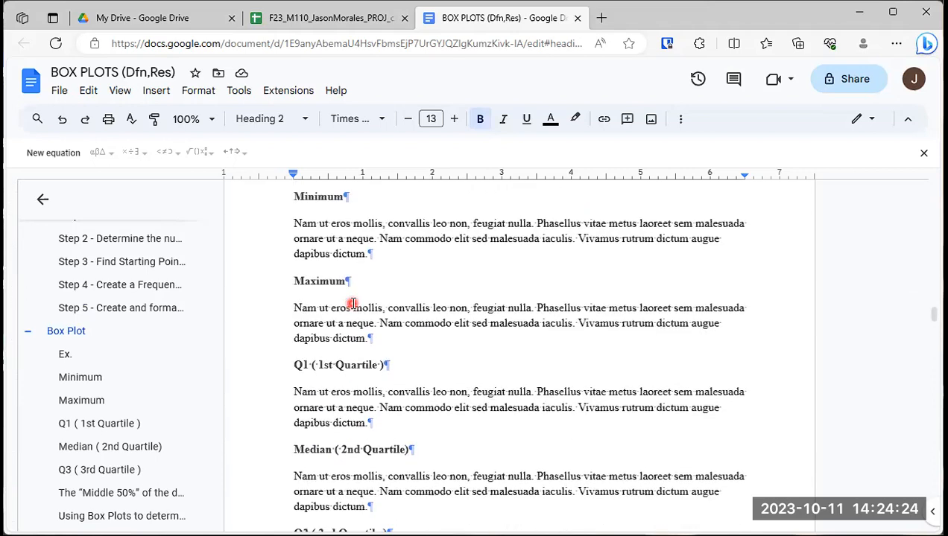
scroll(352, 303, "down", 2)
scroll(353, 303, "down", 3)
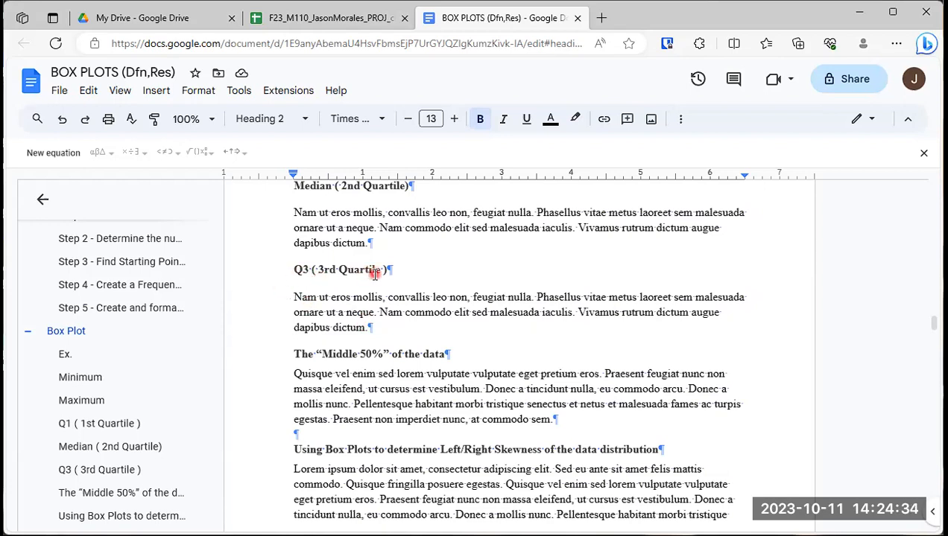
scroll(380, 317, "down", 7)
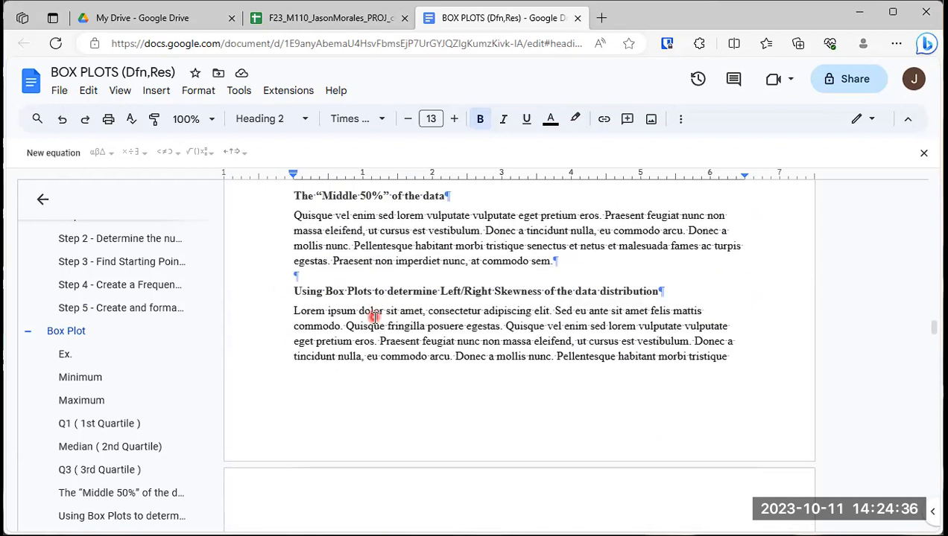
scroll(373, 315, "down", 1)
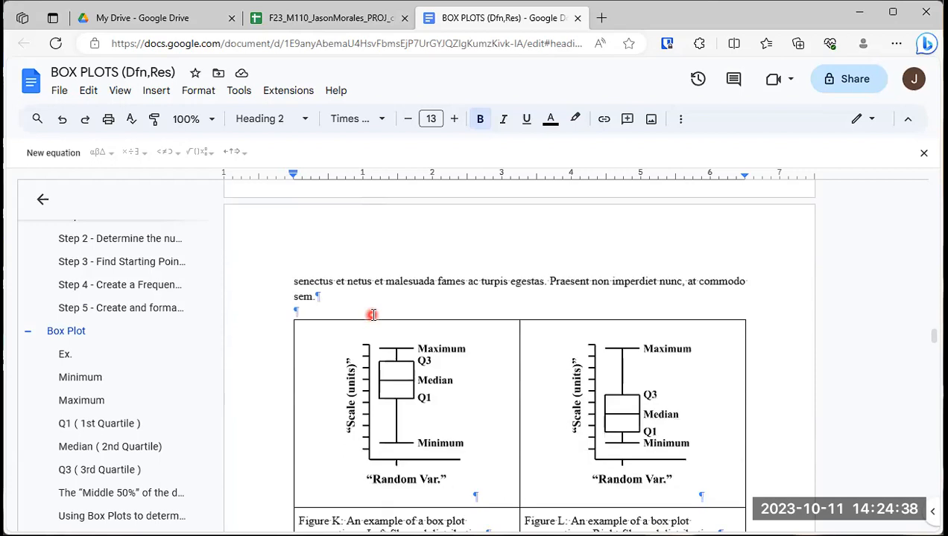
scroll(372, 315, "up", 4)
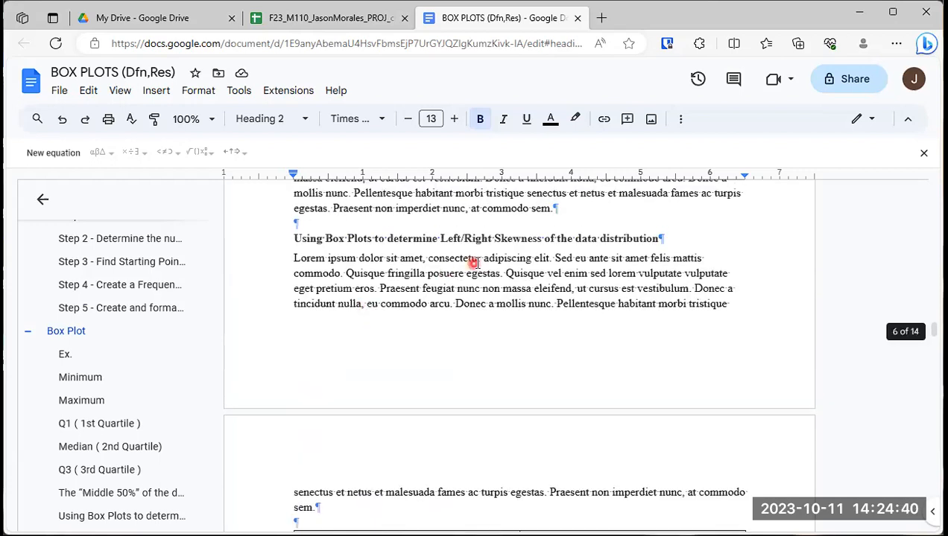
scroll(512, 268, "down", 6)
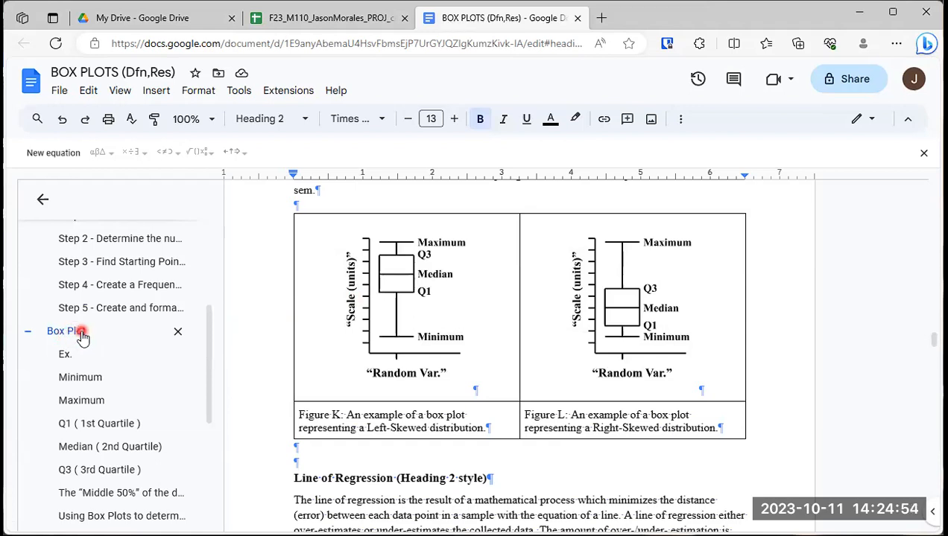
Step: Go to the III. RESULTS section and examine its data table, variable descriptions and the Height and Speed histograms
scroll(104, 344, "down", 3)
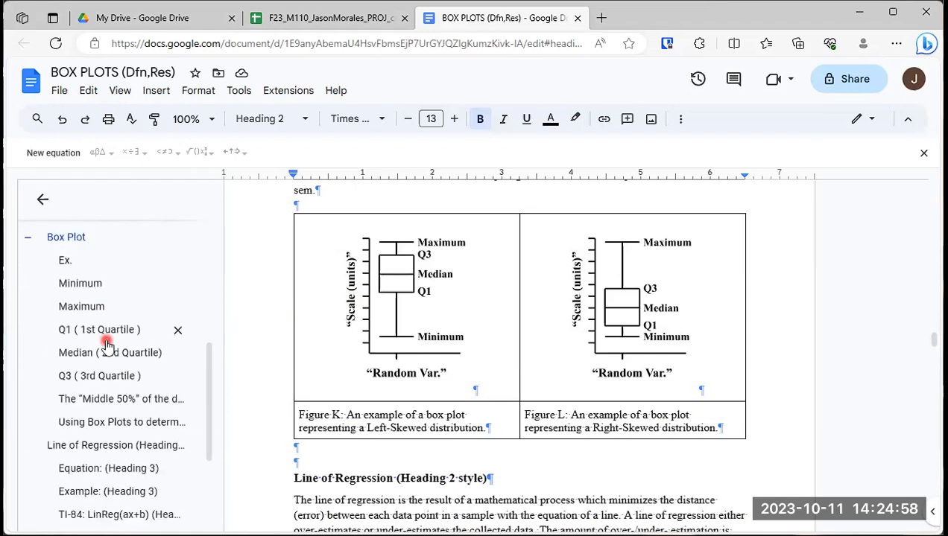
scroll(107, 344, "down", 5)
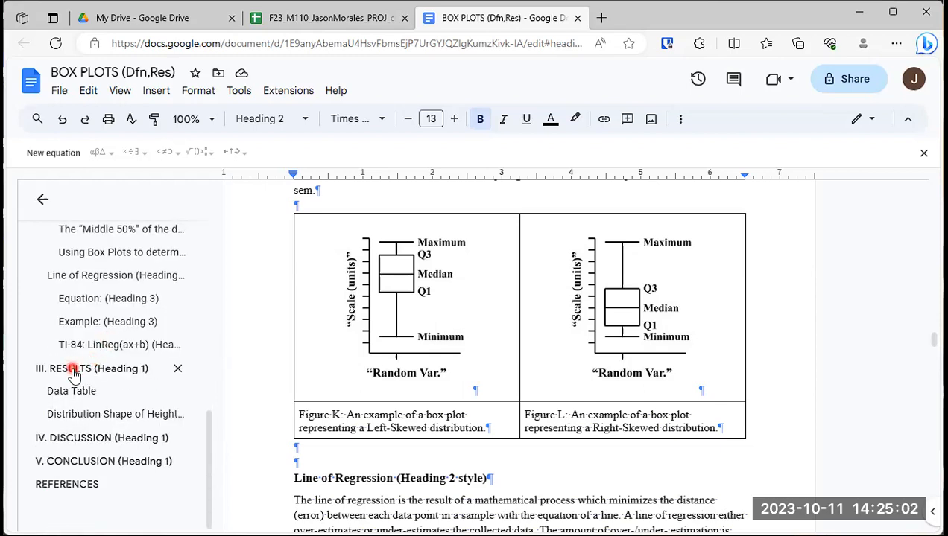
left_click(73, 370)
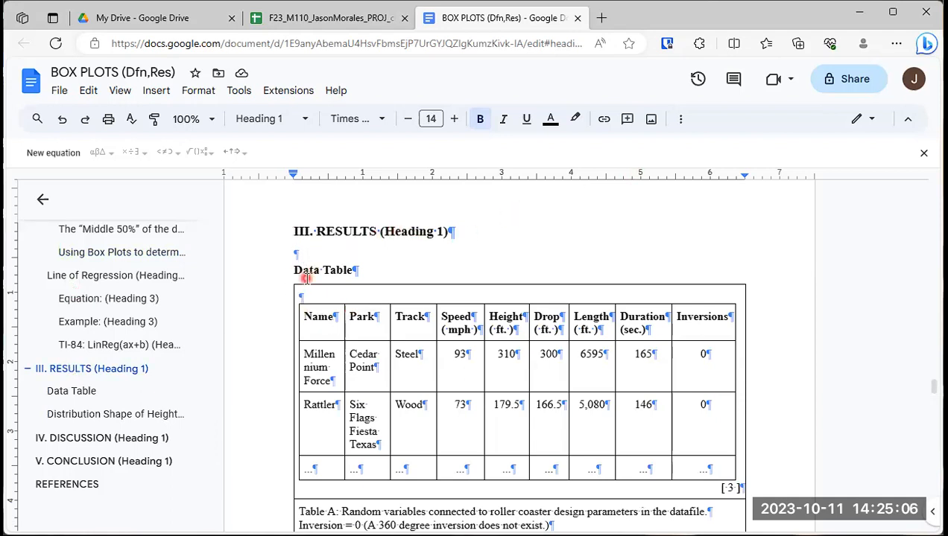
scroll(325, 280, "down", 2)
scroll(325, 279, "down", 3)
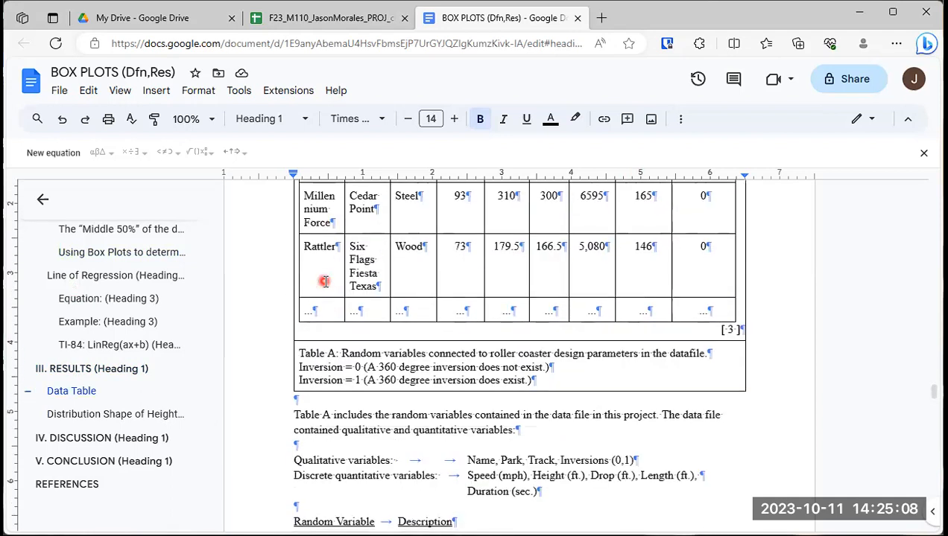
scroll(322, 276, "up", 2)
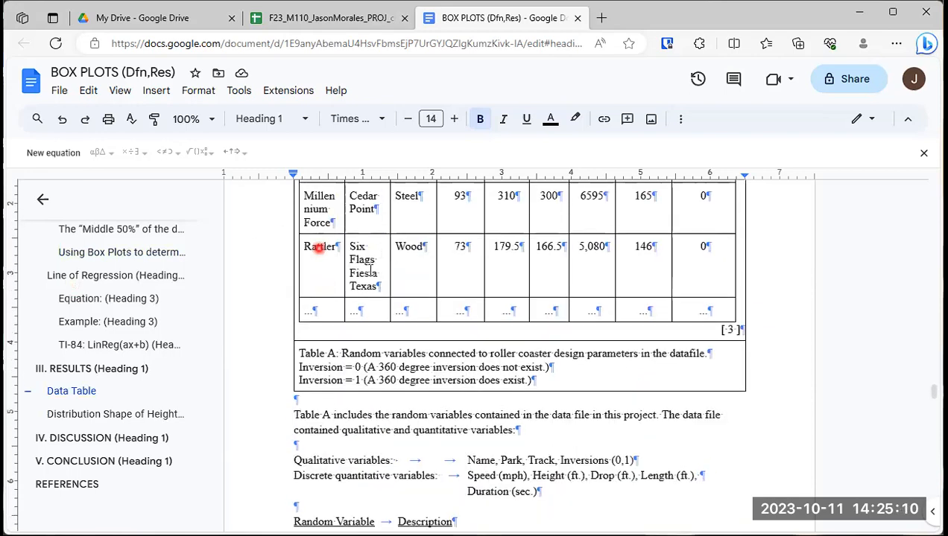
scroll(370, 272, "down", 1)
scroll(365, 273, "up", 1)
scroll(366, 275, "down", 5)
scroll(366, 275, "down", 10)
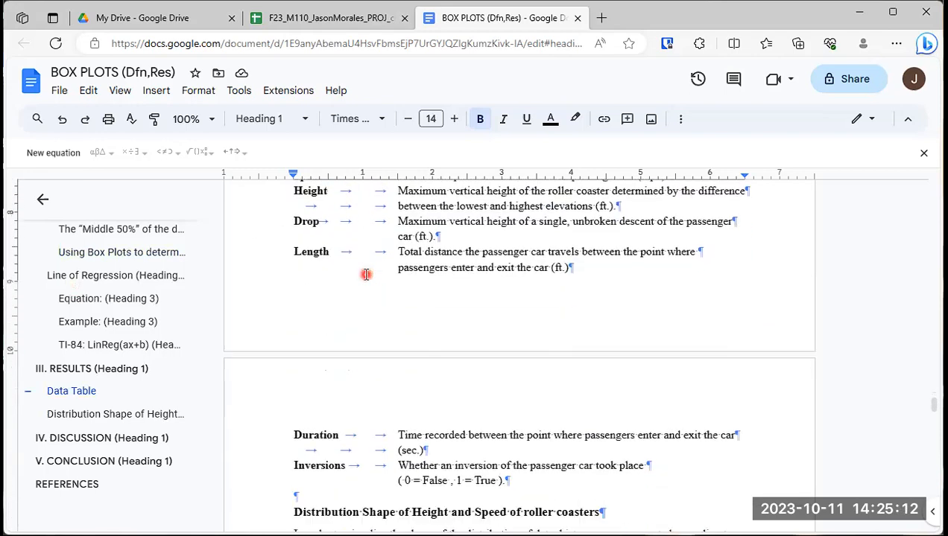
scroll(365, 273, "down", 1)
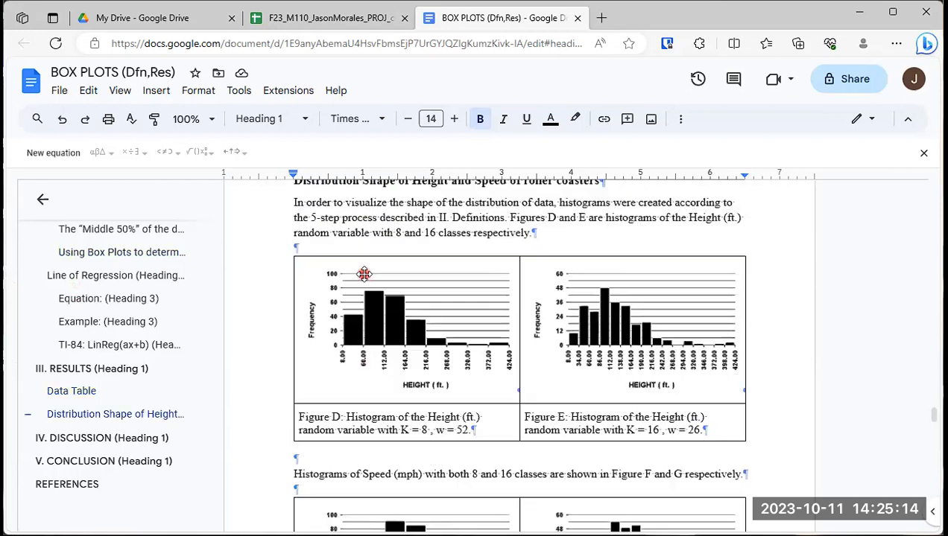
scroll(362, 274, "up", 1)
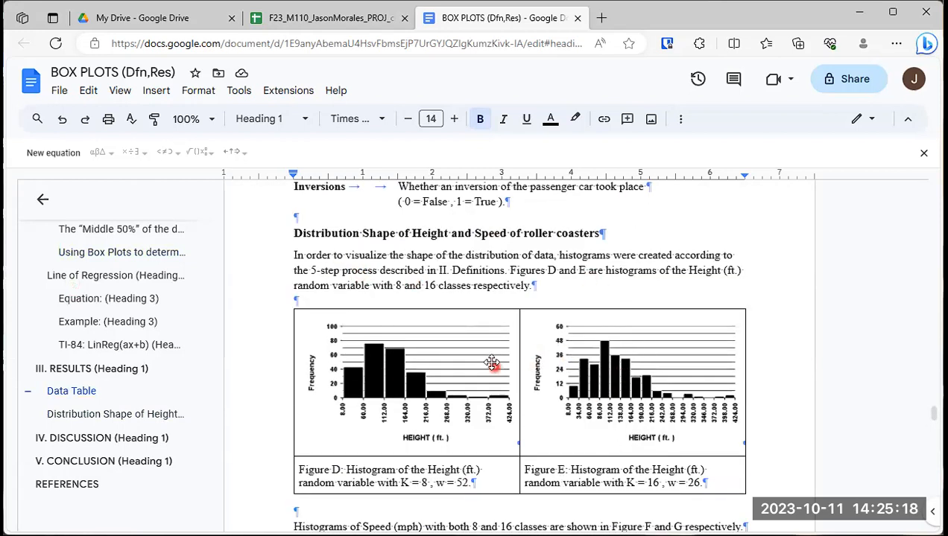
scroll(485, 365, "down", 5)
scroll(485, 365, "down", 3)
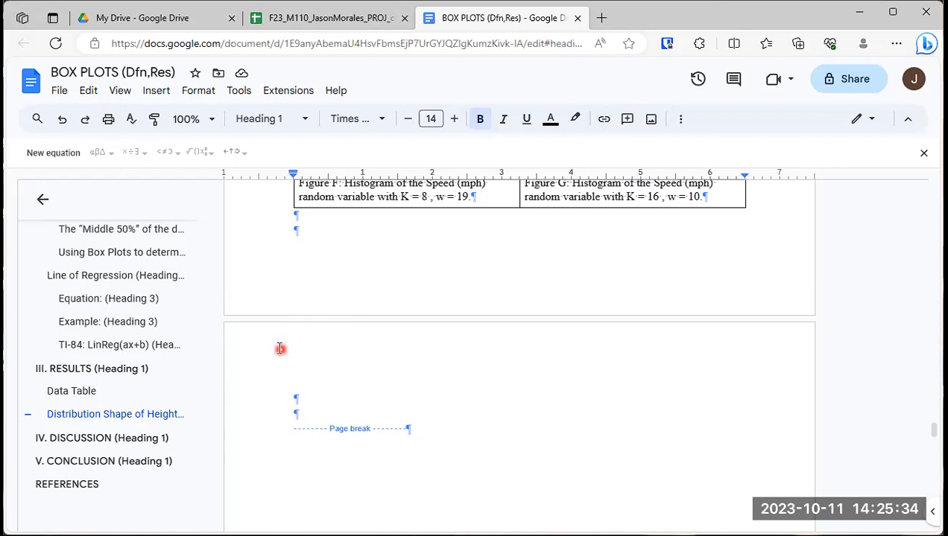
Step: Hide the document's non-printing characters and show them again
left_click(120, 93)
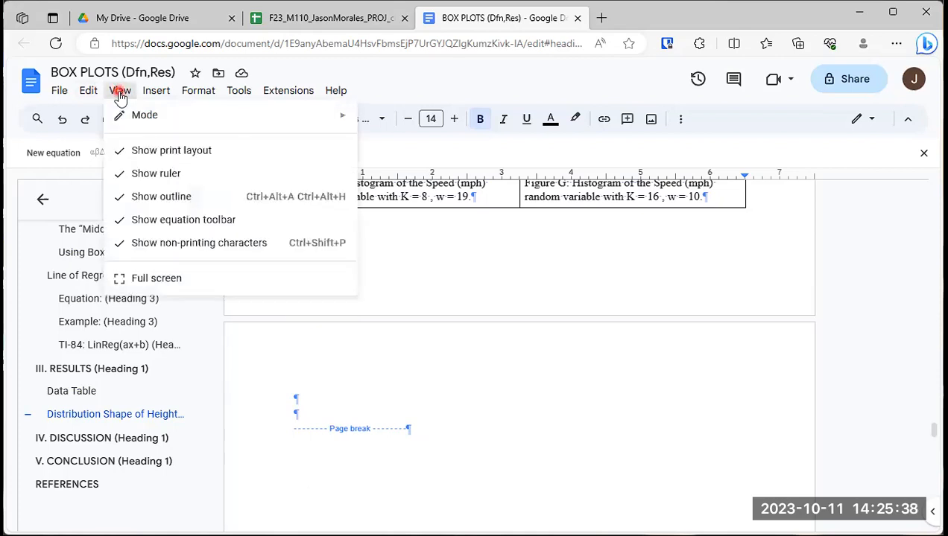
left_click(151, 244)
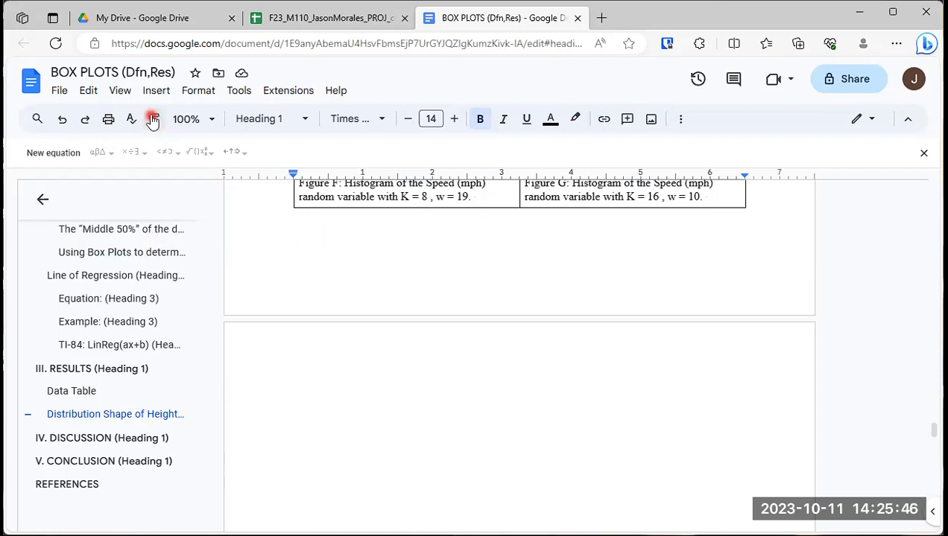
left_click(121, 91)
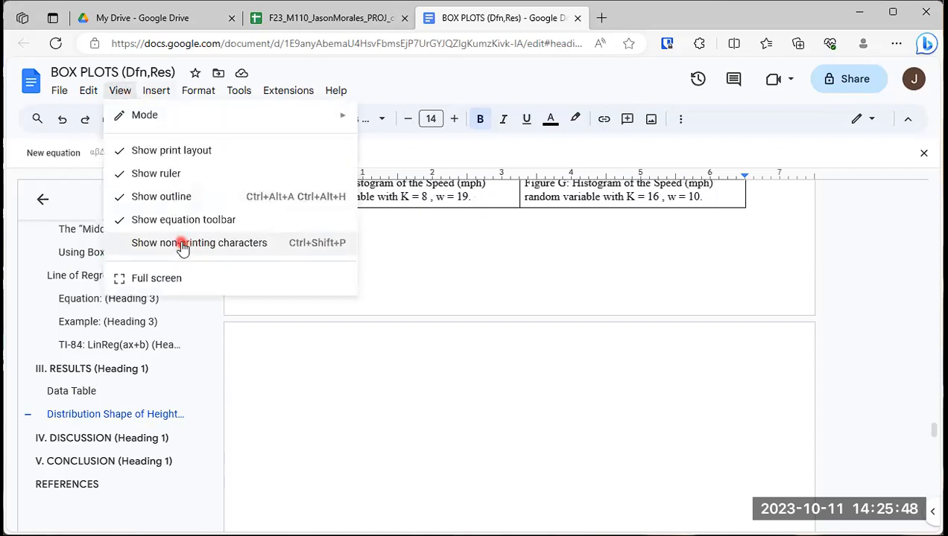
left_click(183, 246)
Step: Examine the layout of the Distribution Shape section, from its Height histograms to the blank paragraphs before the page break
left_click(301, 218)
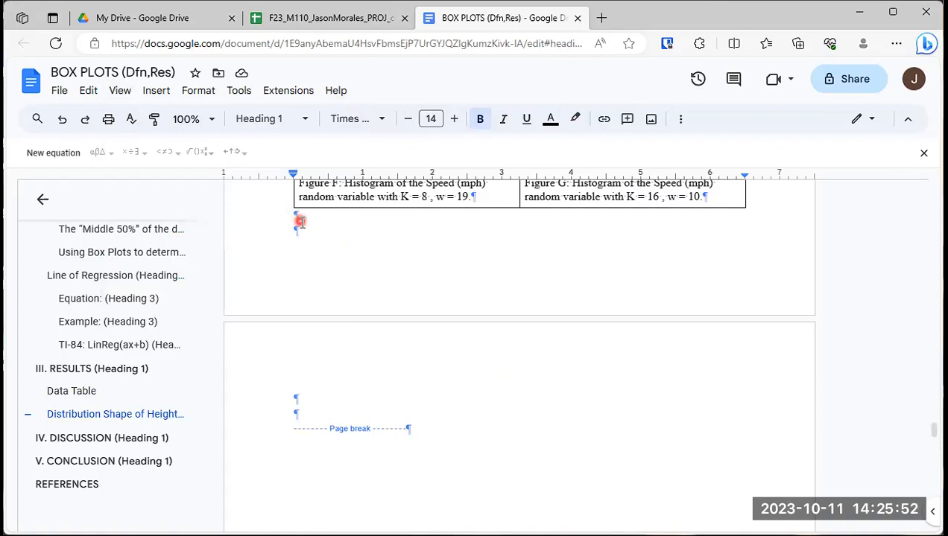
scroll(376, 264, "down", 1)
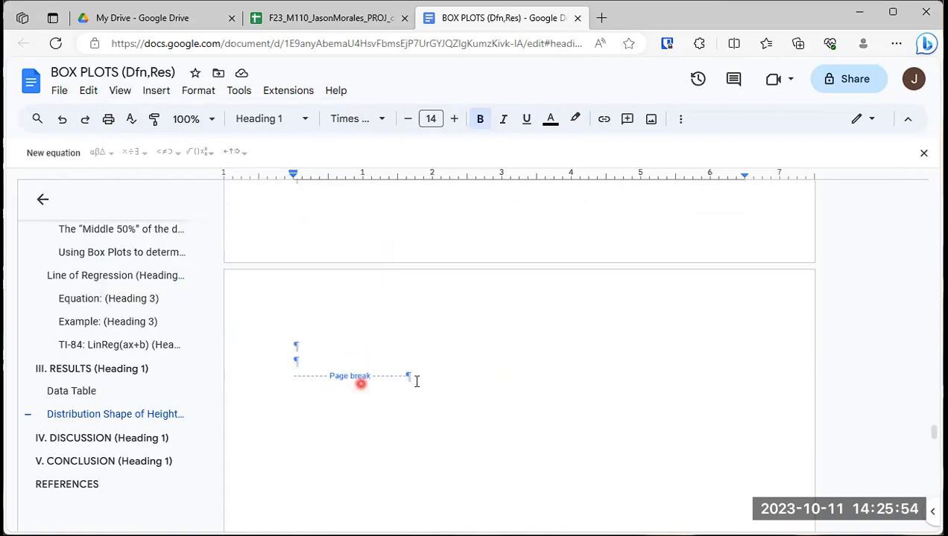
scroll(390, 370, "up", 1)
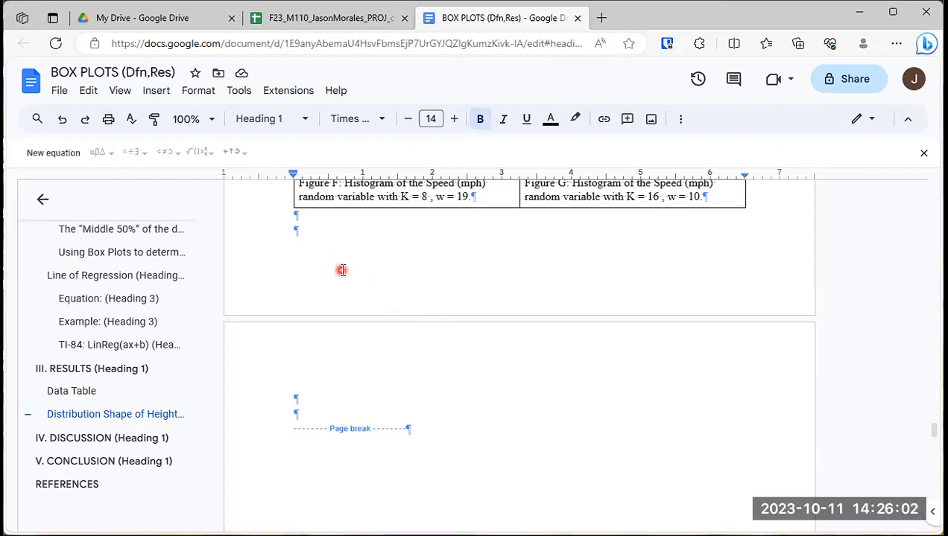
scroll(317, 265, "up", 2)
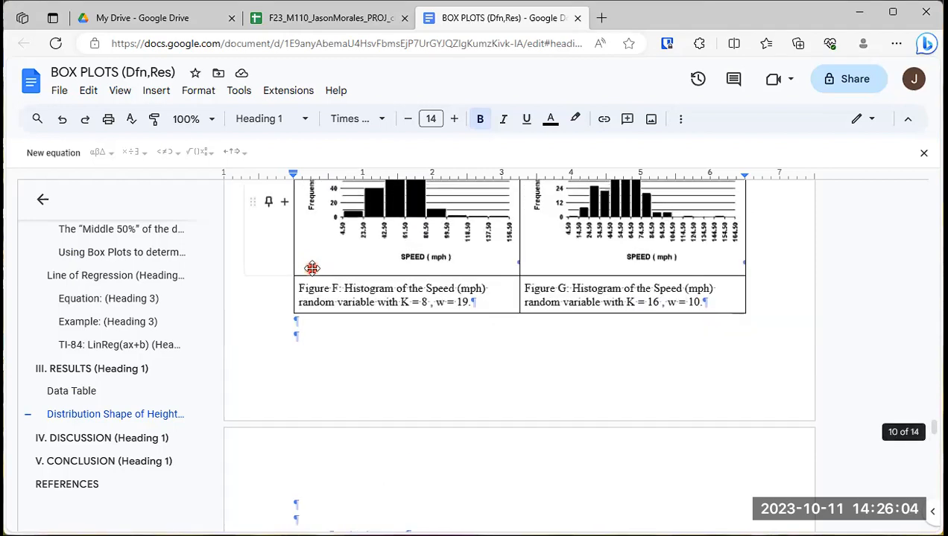
scroll(311, 268, "up", 4)
scroll(311, 269, "down", 4)
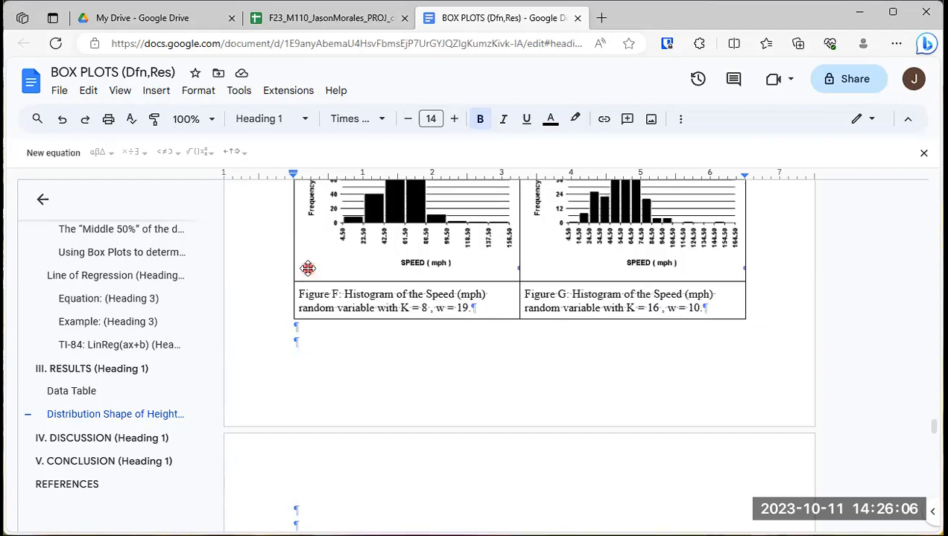
scroll(308, 268, "down", 1)
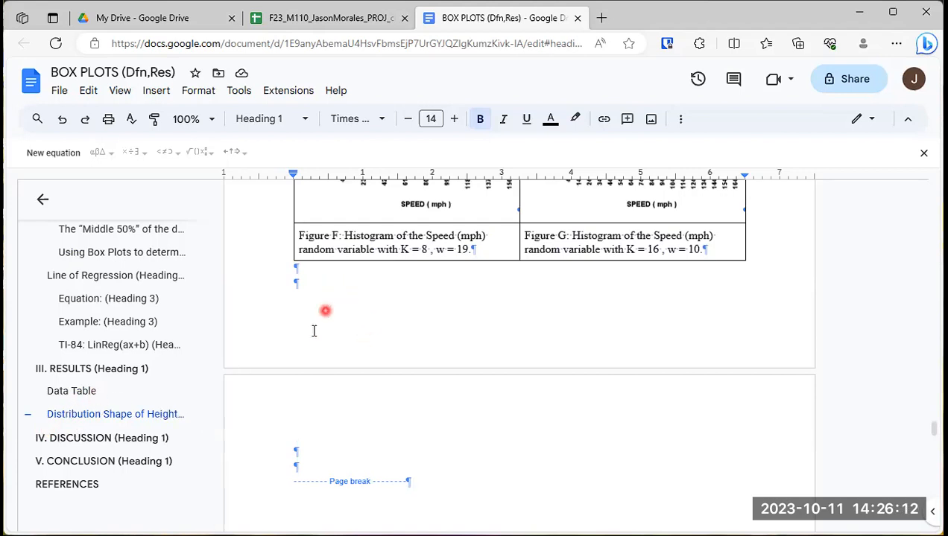
scroll(298, 339, "up", 8)
scroll(304, 339, "up", 3)
scroll(303, 338, "down", 3)
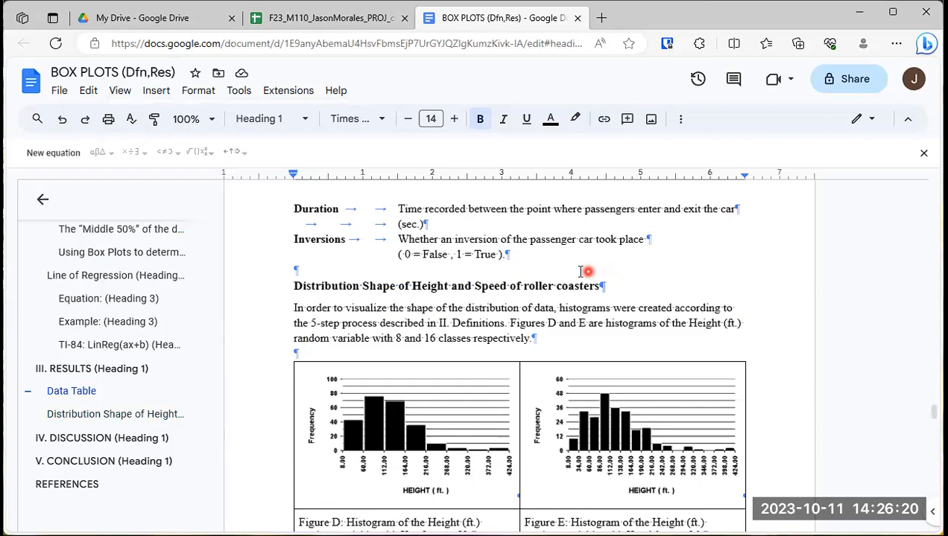
Step: Above the page break, enter "Box plots of Speed (mph) and Height ( ft. ) are shown Figure M and N respectively." followed by two new lines
scroll(588, 272, "down", 7)
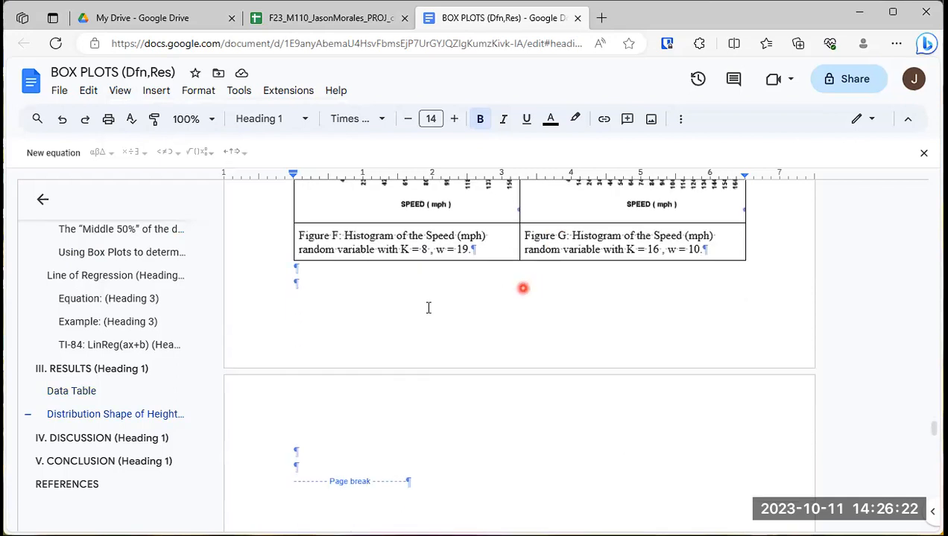
scroll(502, 293, "down", 1)
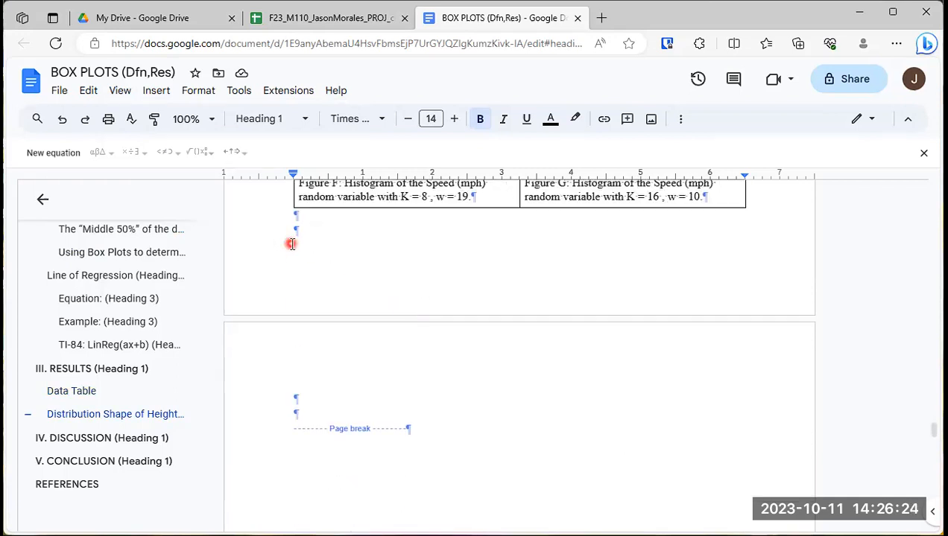
left_click(356, 396)
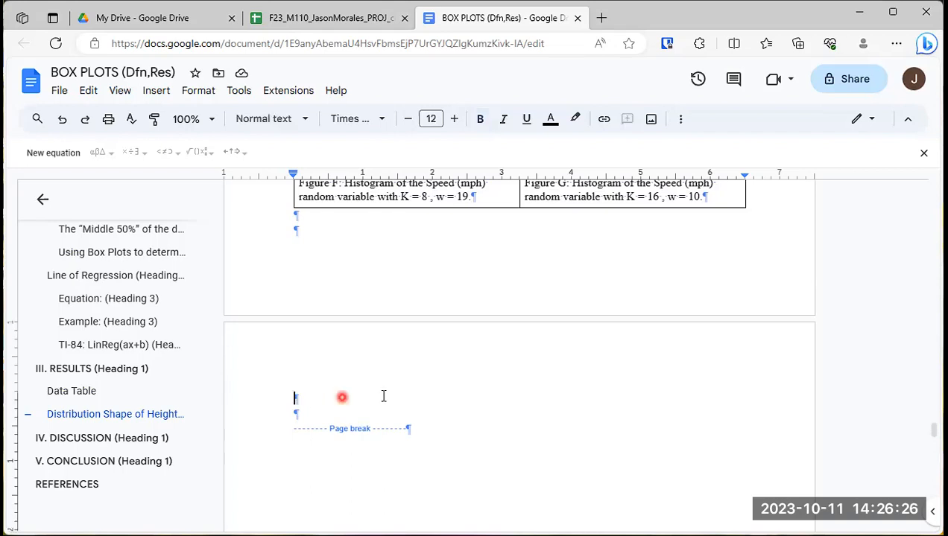
scroll(415, 380, "down", 1)
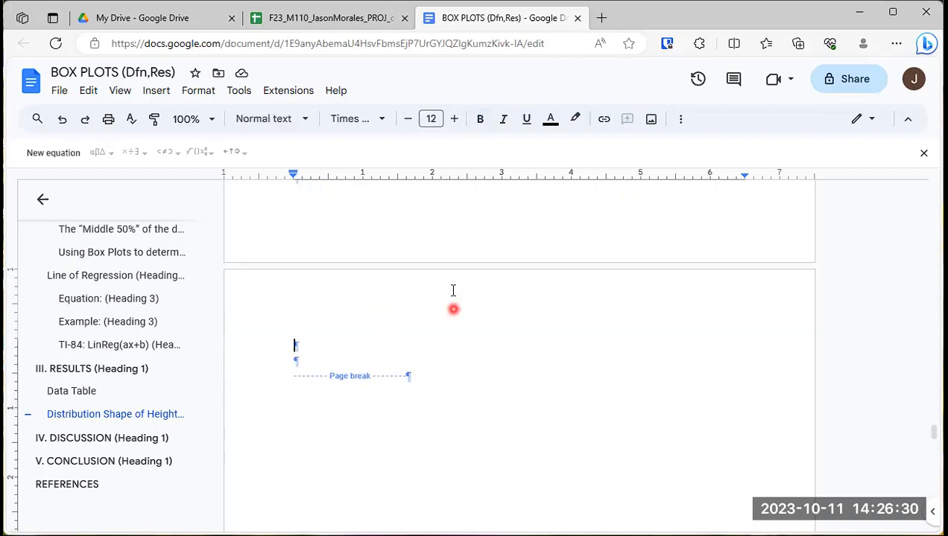
type("B")
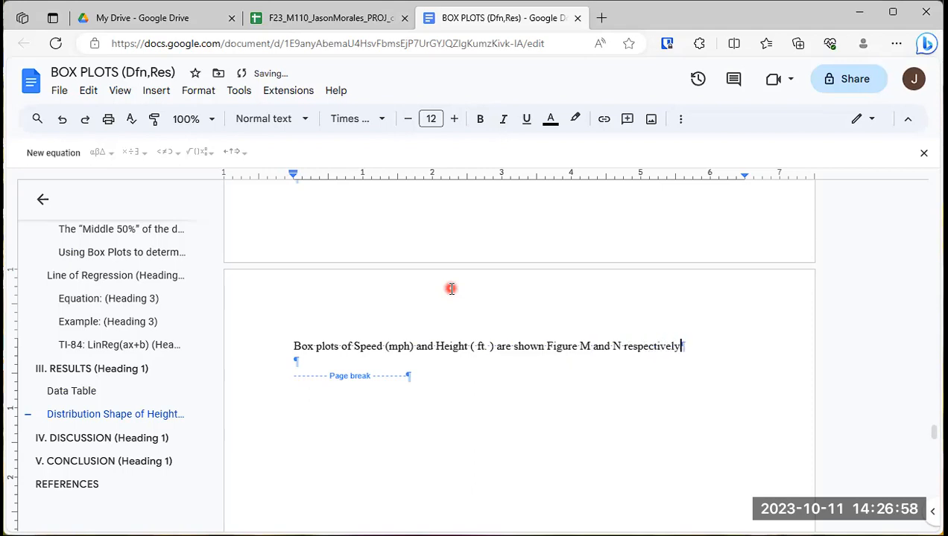
key("Return")
key("Return")
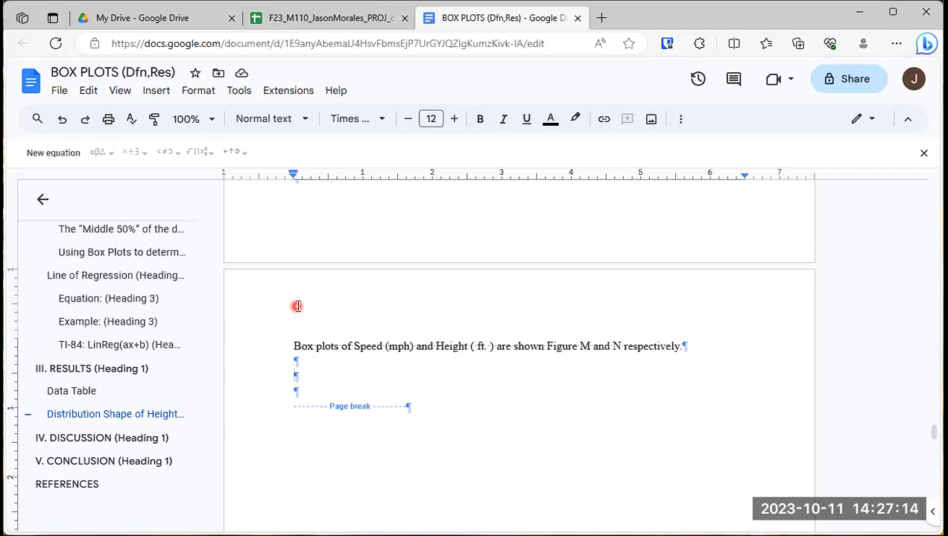
Step: Insert a table with two columns and two rows below the sentence introducing the box plots
left_click(151, 90)
left_click(213, 143)
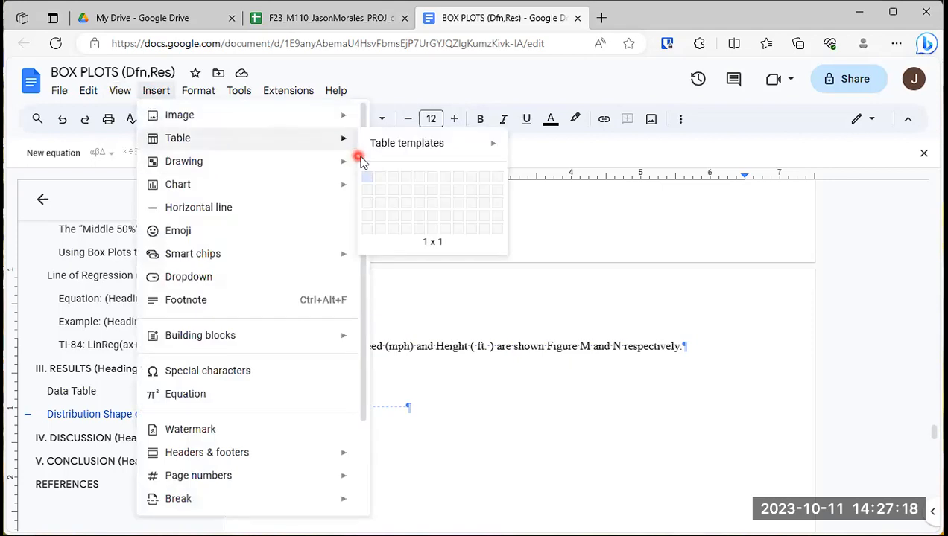
left_click(381, 193)
Step: Caption the lower cells "Figure M: Box plot of Speed (mph)" and "Figure N: Box plot of Height ( ft. )." and activate the upper-left cell
left_click(335, 421)
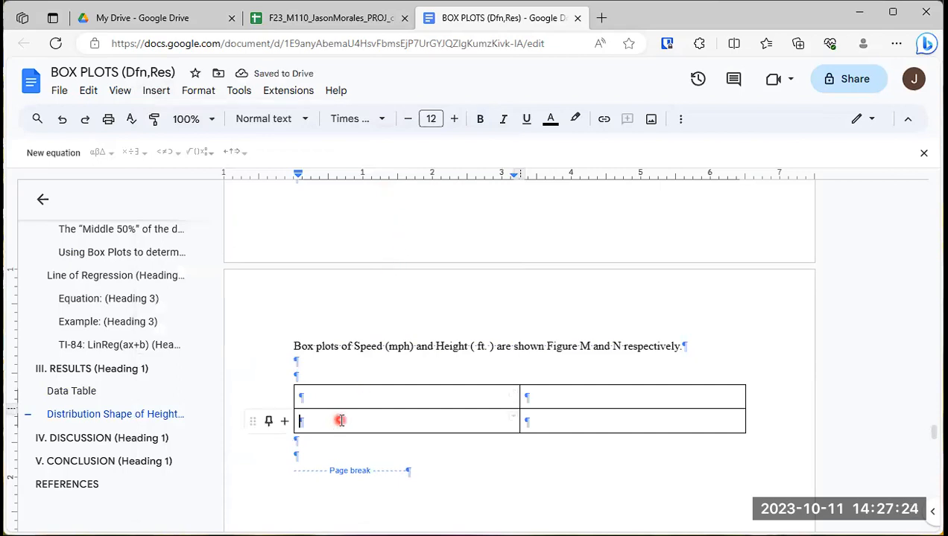
type("F")
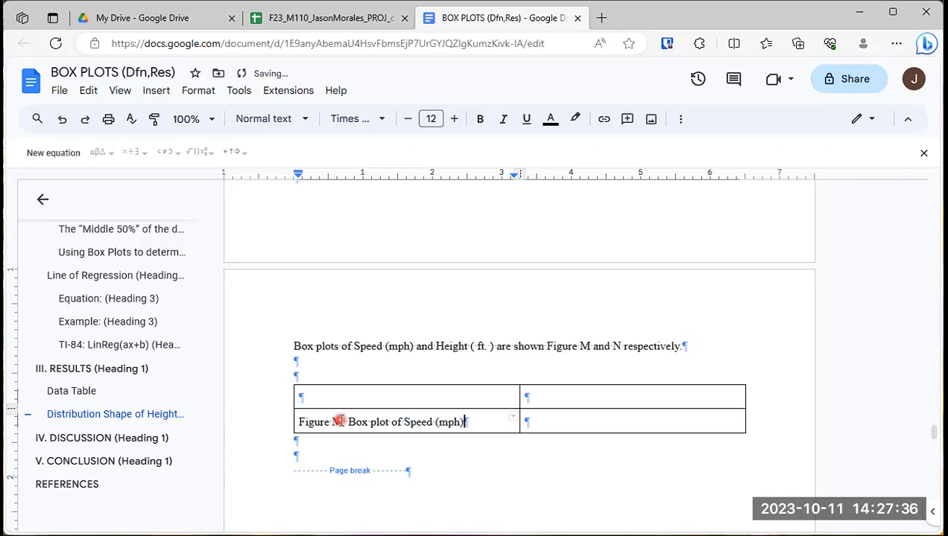
key("Tab")
type("F")
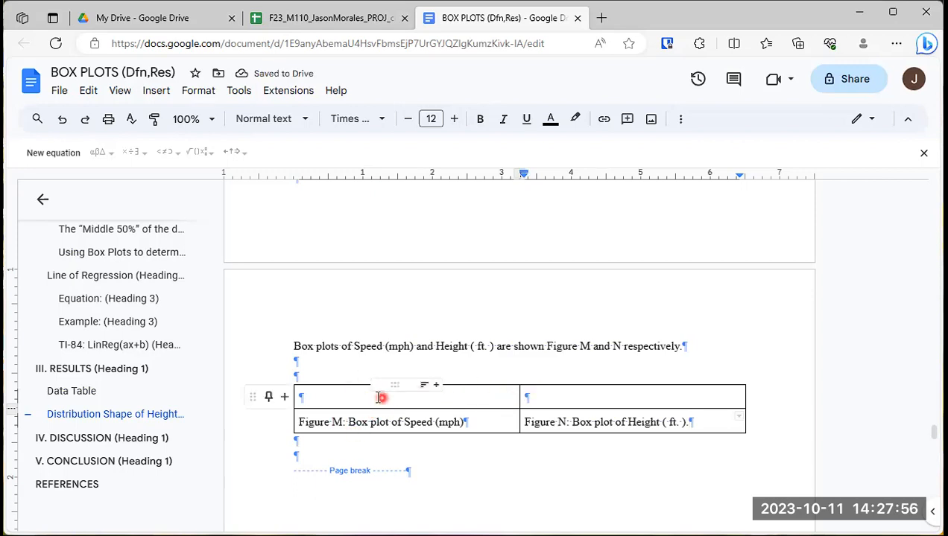
left_click(380, 398)
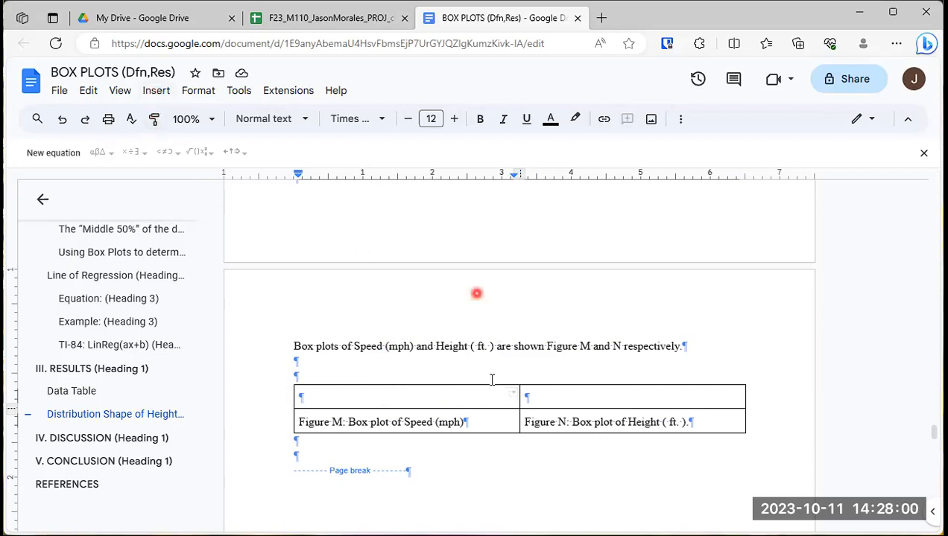
Step: Switch to the coasters spreadsheet in Google Sheets and check the image download formats offered for the Height box plot
left_click(342, 22)
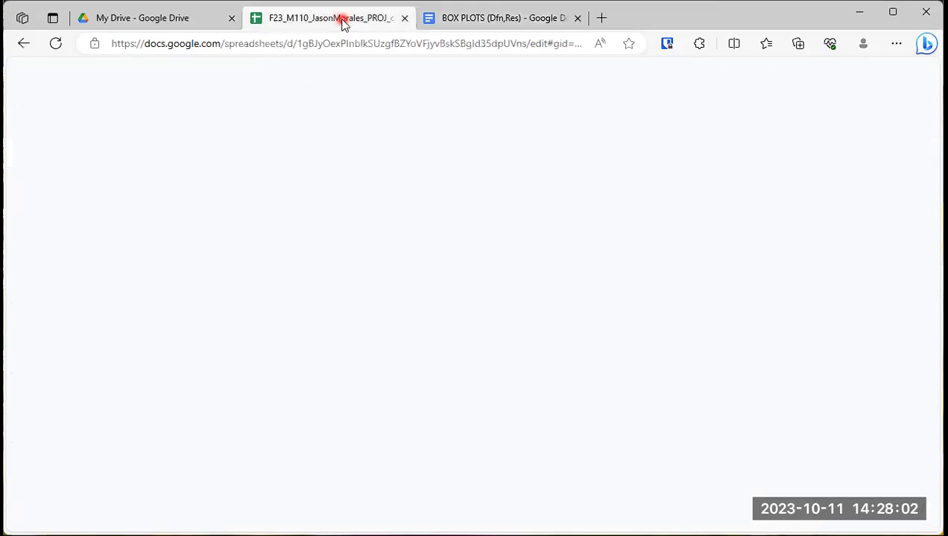
scroll(647, 270, "down", 3)
scroll(645, 267, "down", 2)
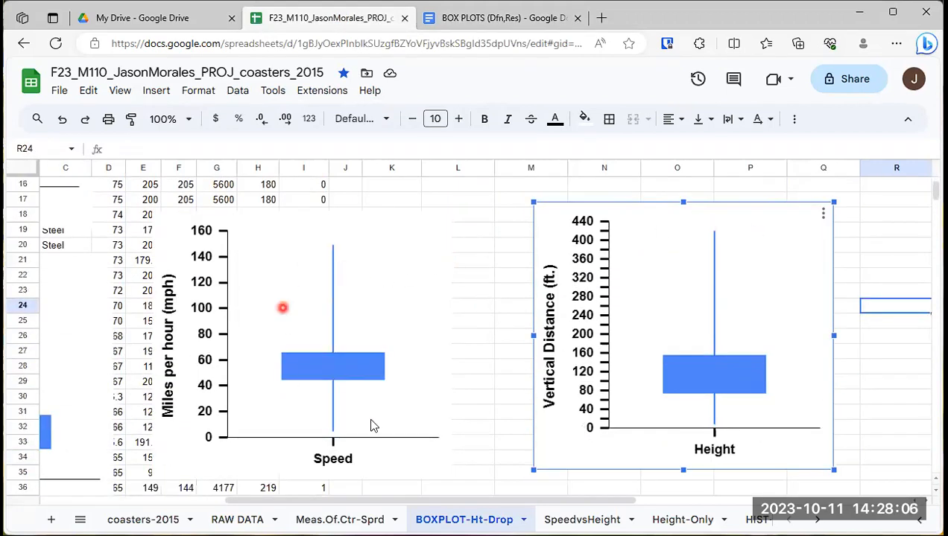
left_click(823, 214)
mouse_move(730, 284)
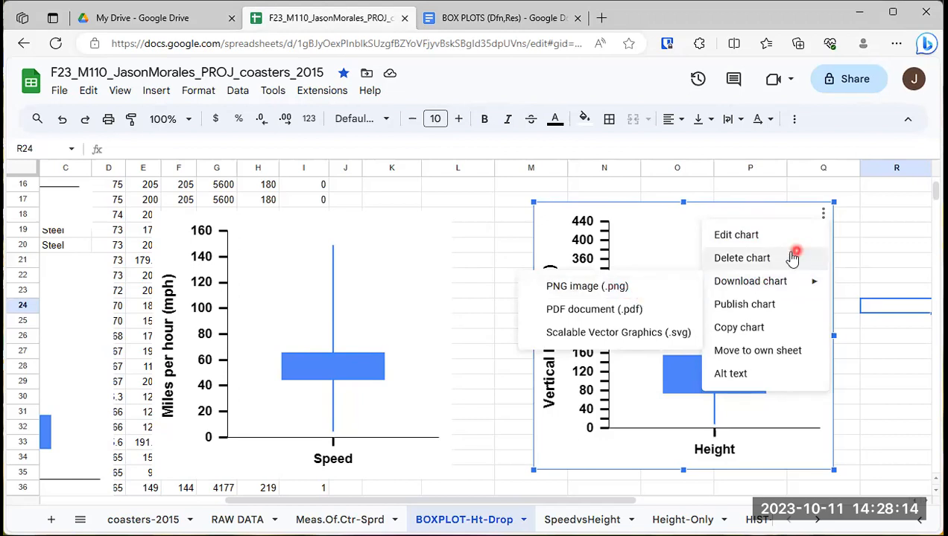
left_click(595, 82)
Step: Return to the report in Google Docs and insert BOX_PLOT-Speed_Only_GSheets.png from the computer into the cell above the Figure M caption
left_click(503, 18)
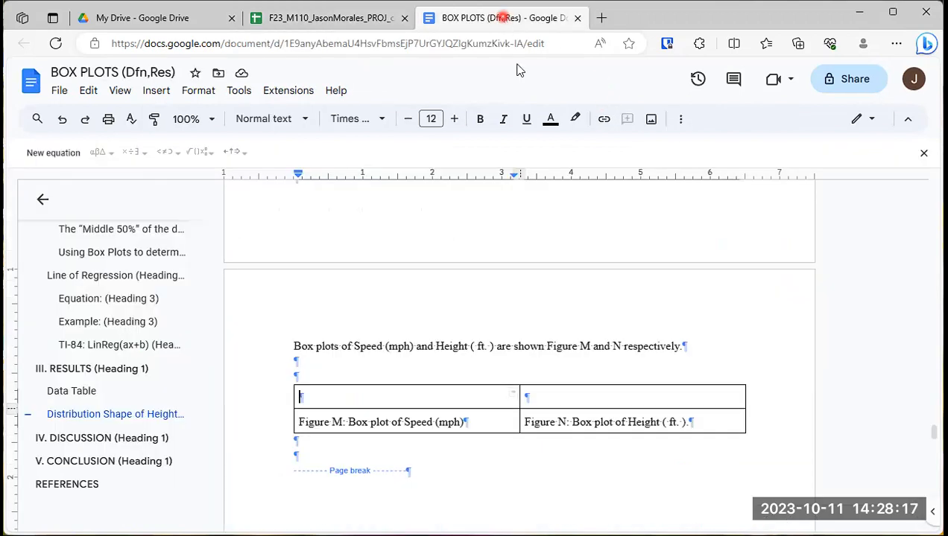
left_click(152, 93)
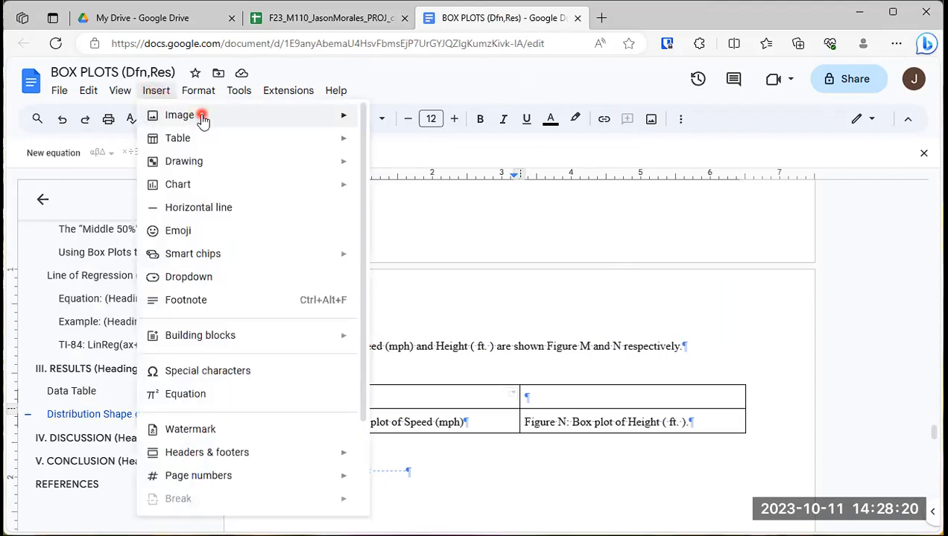
mouse_move(202, 121)
left_click(413, 125)
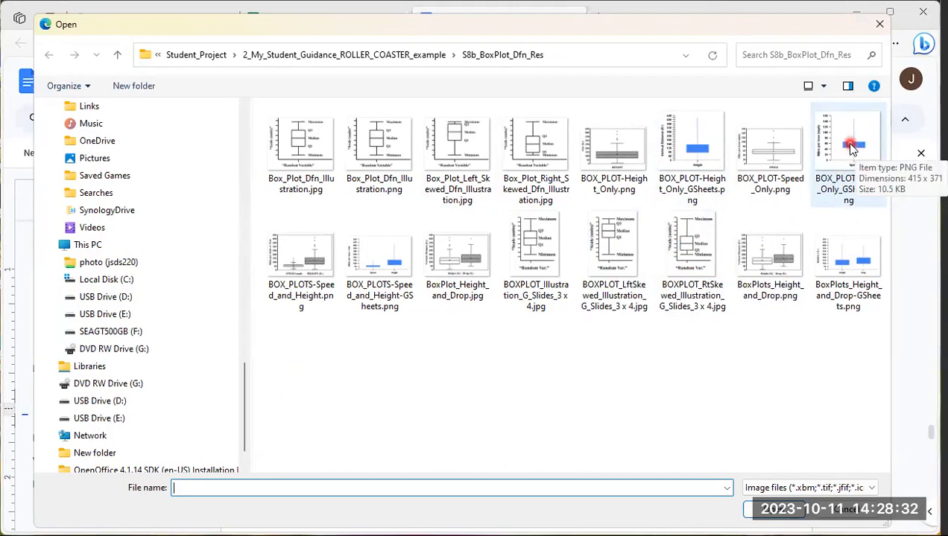
left_click(852, 149)
double_click(854, 149)
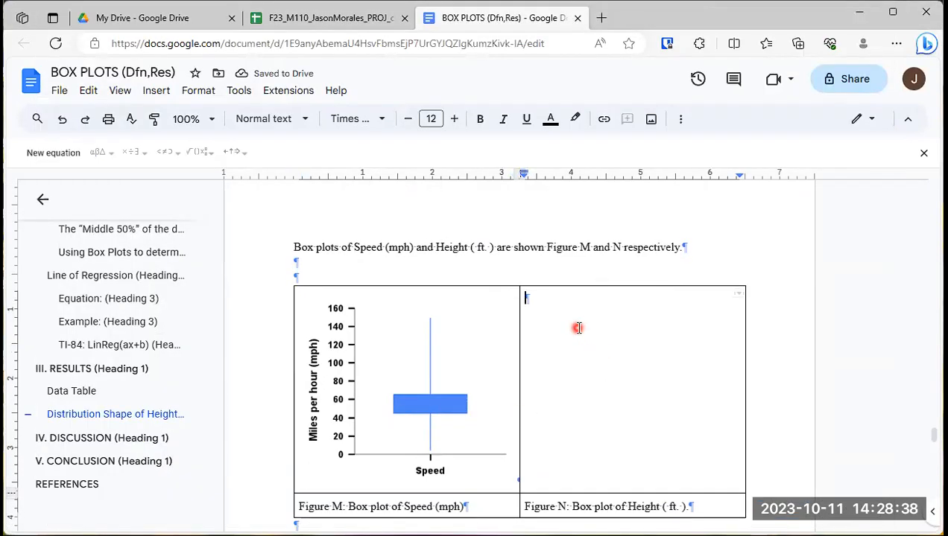
Step: Insert the image BOX_PLOT-Height_Only_GSheets.png from the computer into the empty cell above the Figure N caption
left_click(564, 301)
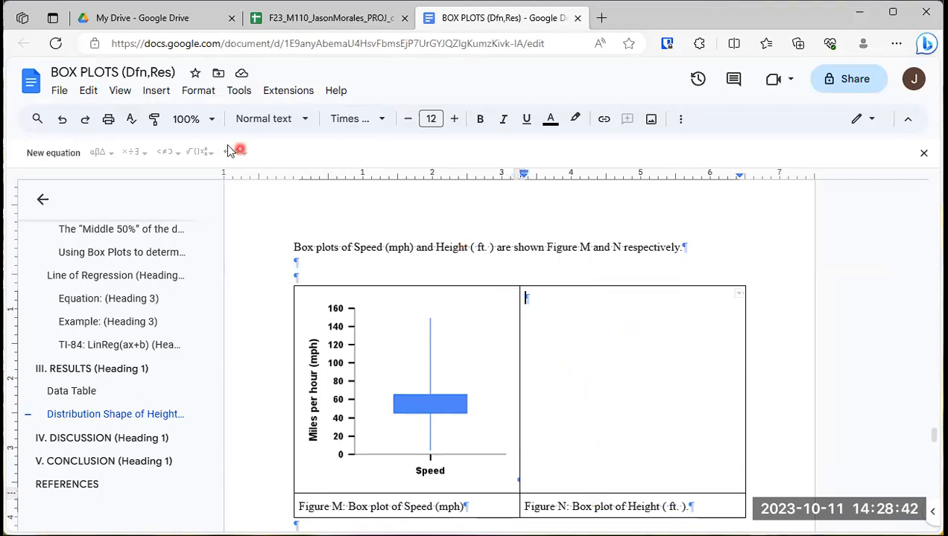
left_click(154, 90)
mouse_move(176, 117)
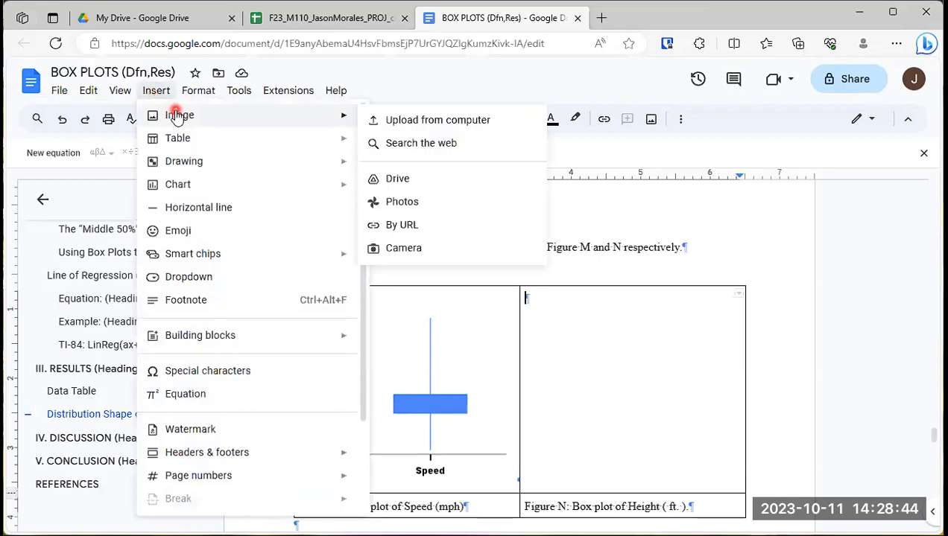
left_click(393, 124)
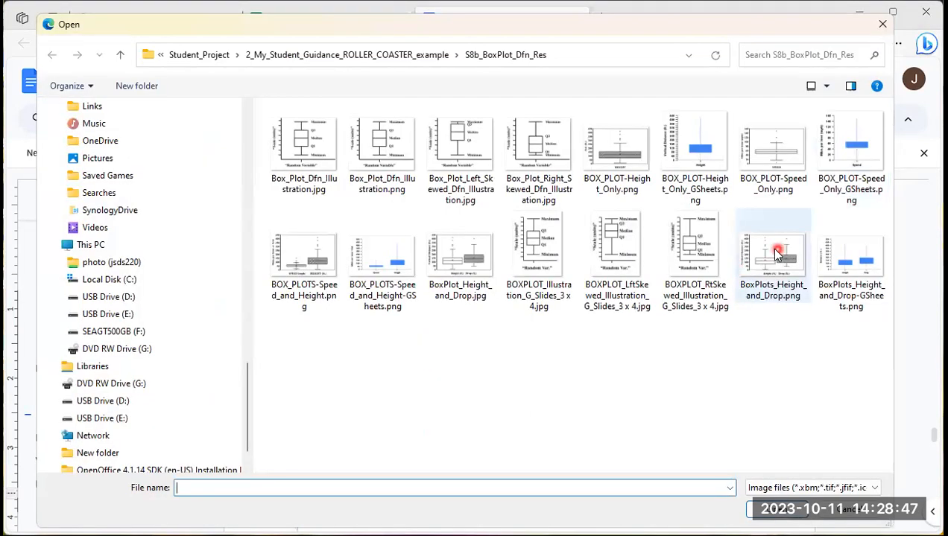
double_click(693, 142)
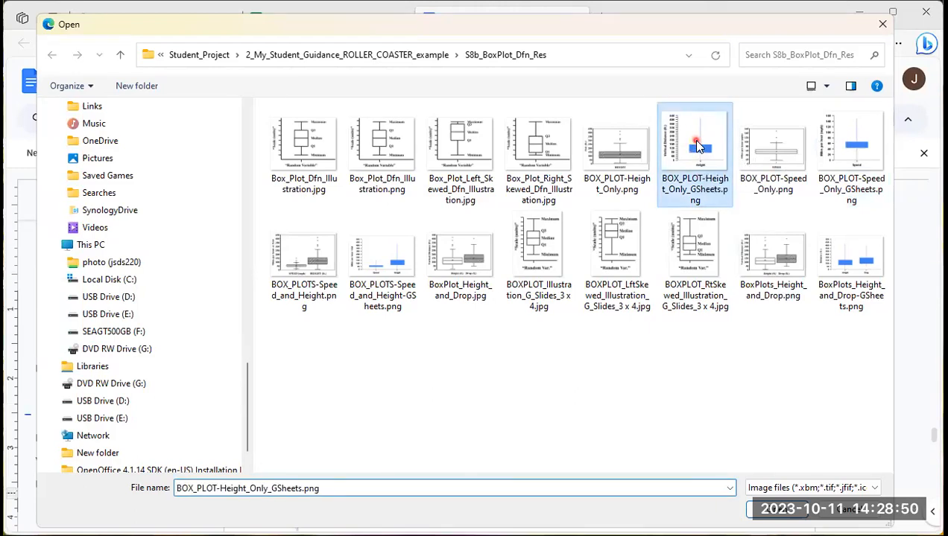
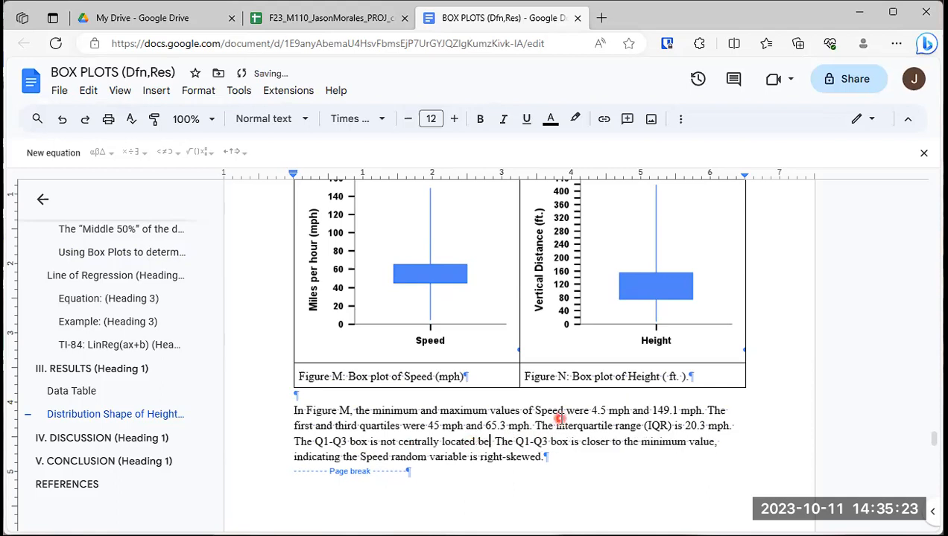
Step: Complete the "not centrally located" sentence with "between the minimum and maximum values" and insert "slightly" before "right-skewed"
type("minimum and")
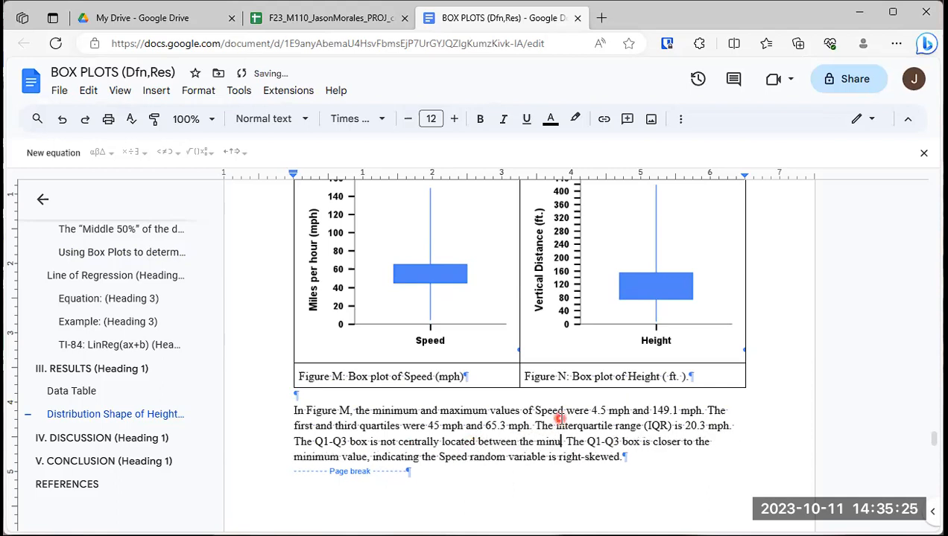
type(" maxi")
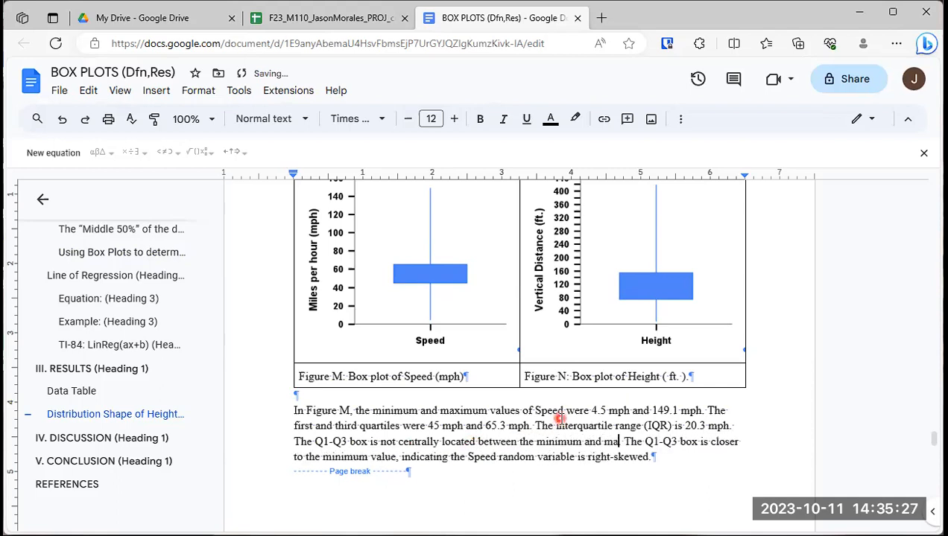
type("mum values")
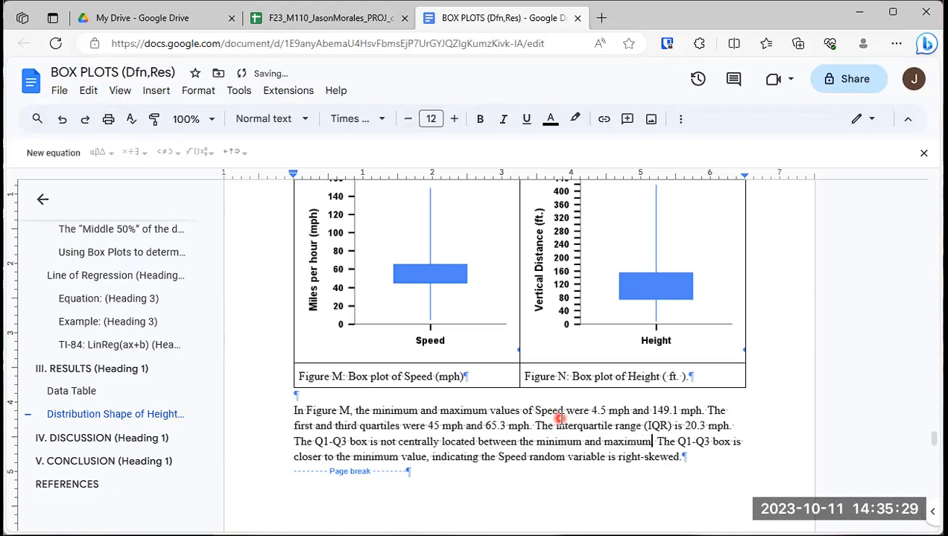
type(".")
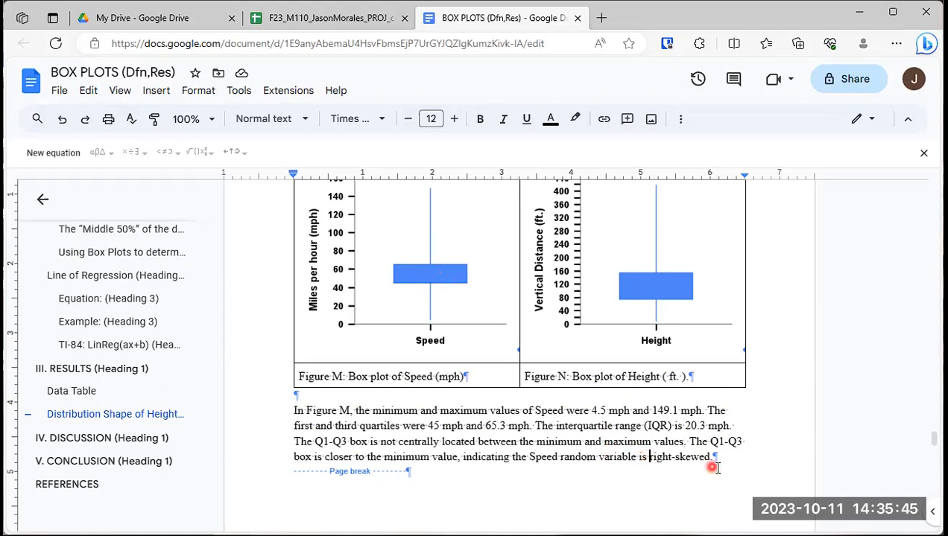
left_click(645, 457)
type("slightly")
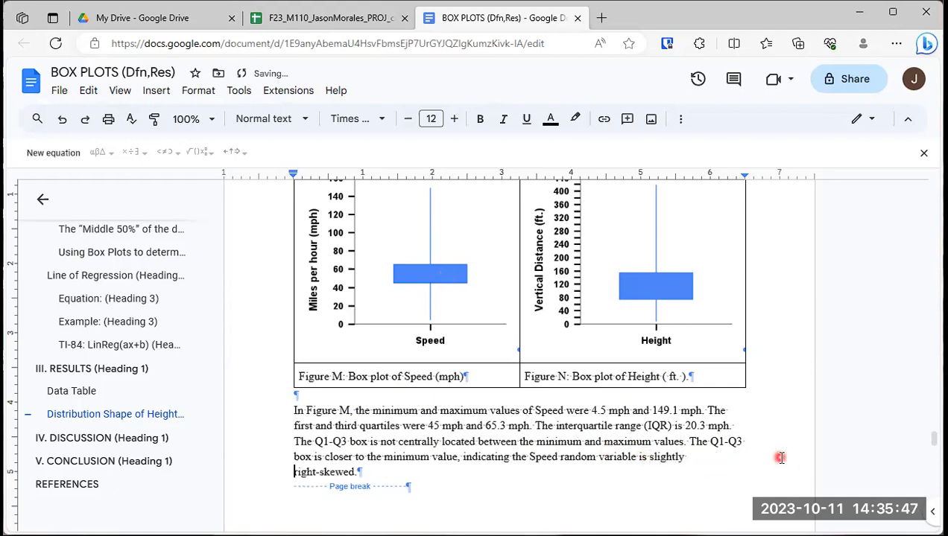
Step: Append to the paragraph "Similarly, the Q1-Q3 box for the Height random variable is not centrally located between the minimum and maximum values."
left_click(450, 470)
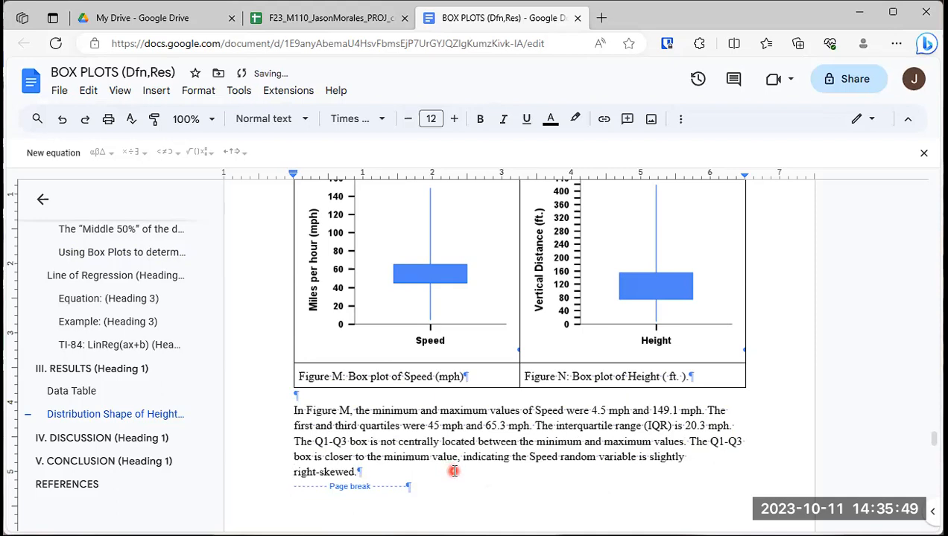
type("Similarly, the Q1")
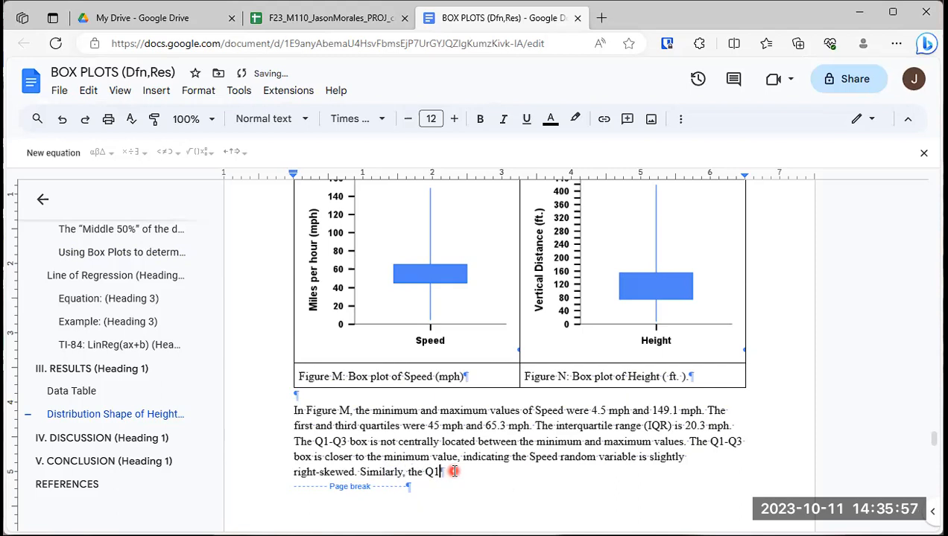
type("-Q3 vbox")
key("BackSpace")
key("BackSpace")
key("BackSpace")
key("BackSpace")
key("BackSpace")
type("box")
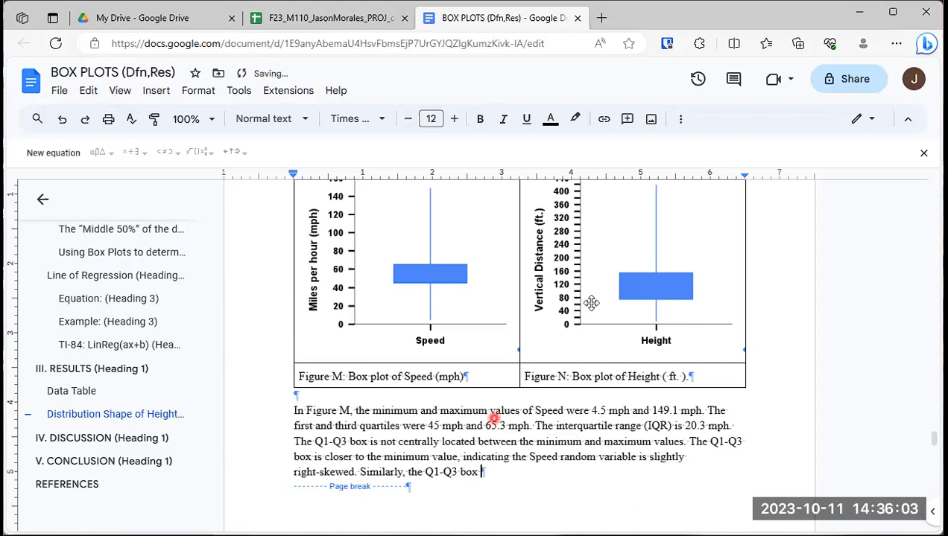
type(" for the Height random variable is")
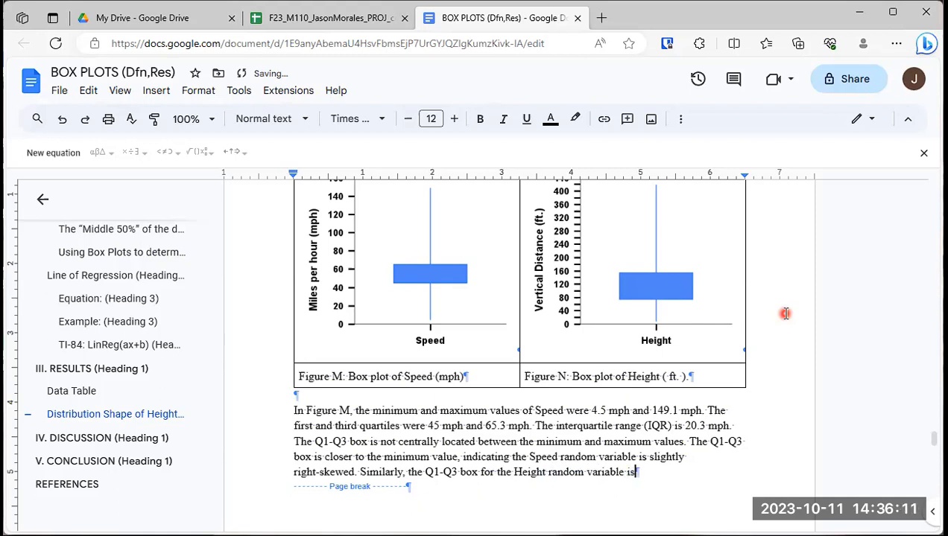
type(" not co")
type("ntrally located")
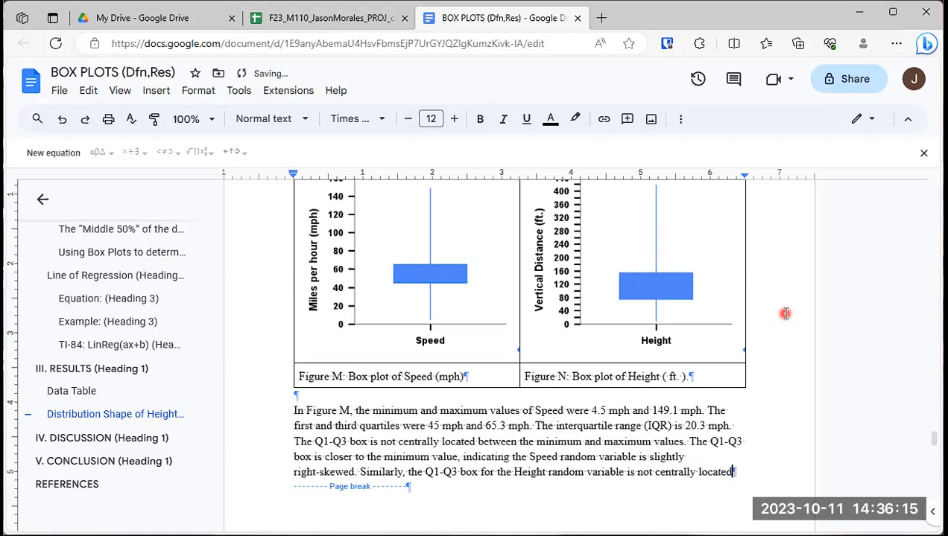
type(" betwe")
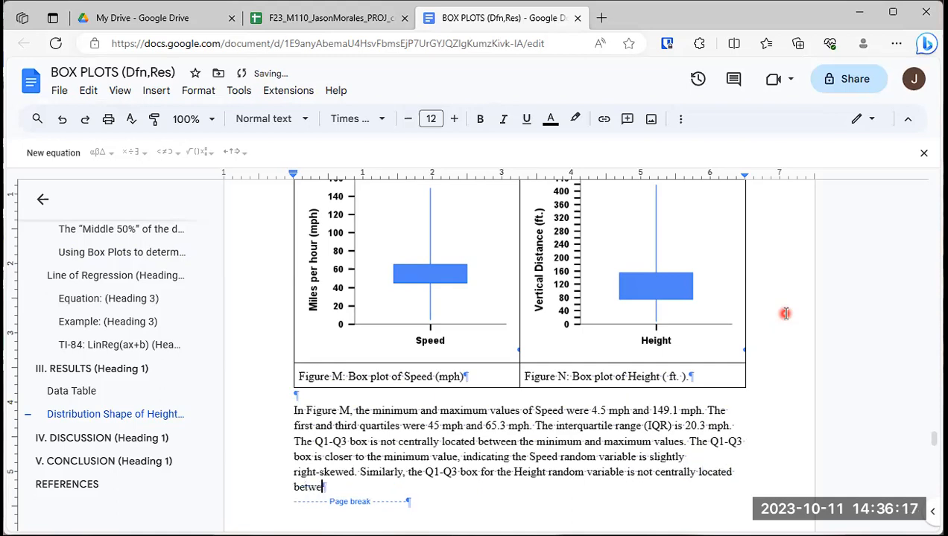
type("en the minimum and maximum values.")
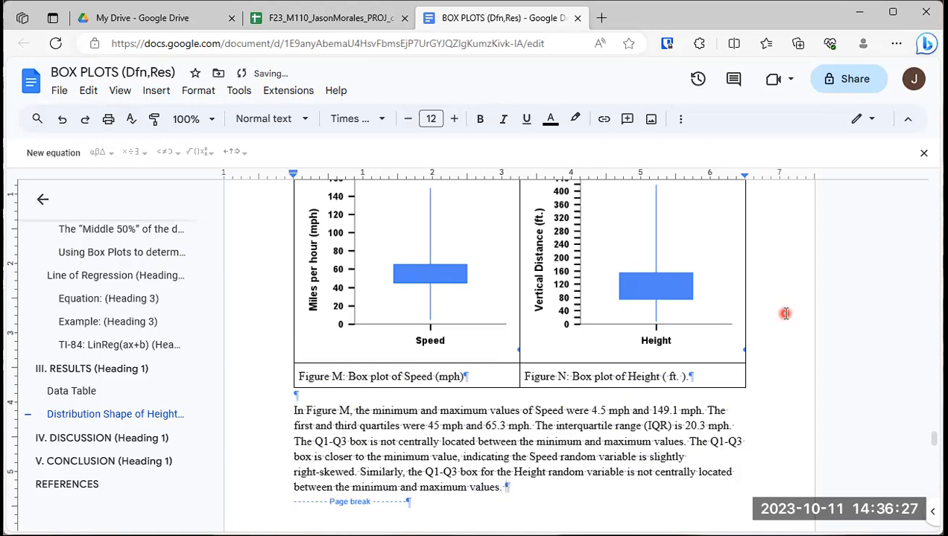
Step: Append to the paragraph "The Q1-Q3 box is closer to the minimum value, indicating the Height random variable is also slightly right-skewed."
type(" The Q1-Q3")
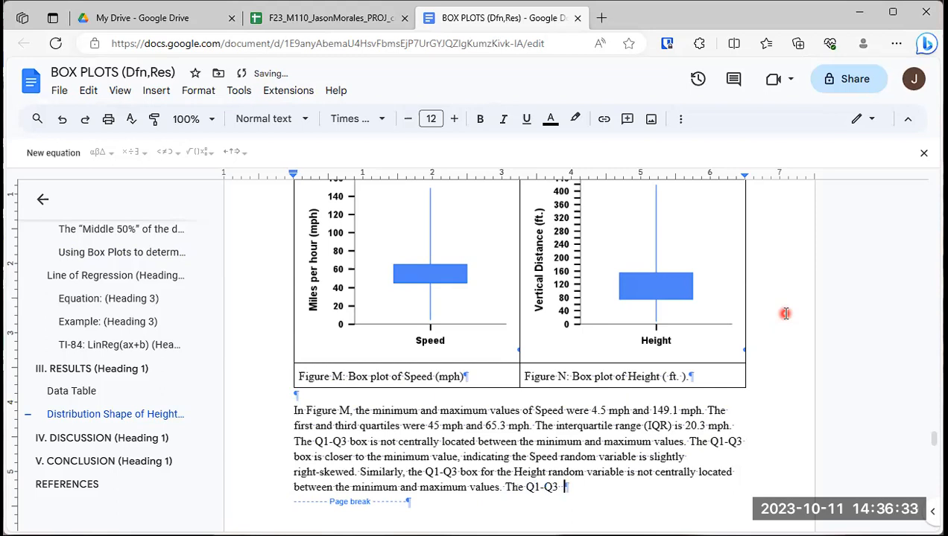
type(" box is closer to the minimum ")
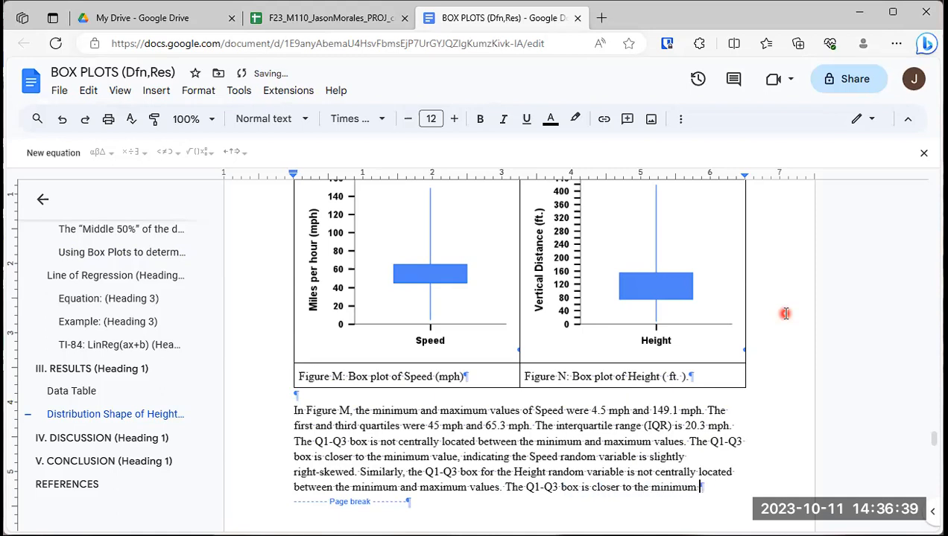
type("value, in")
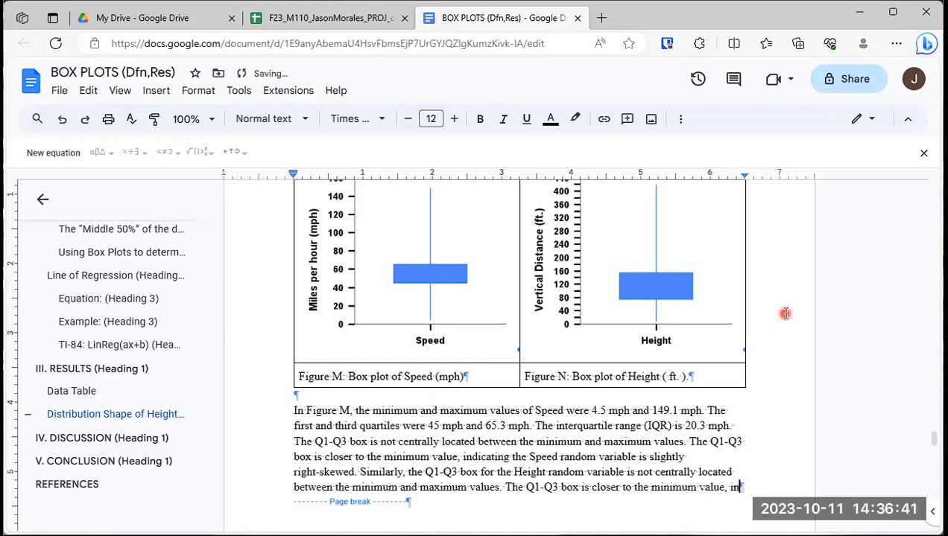
type("dicating the Height")
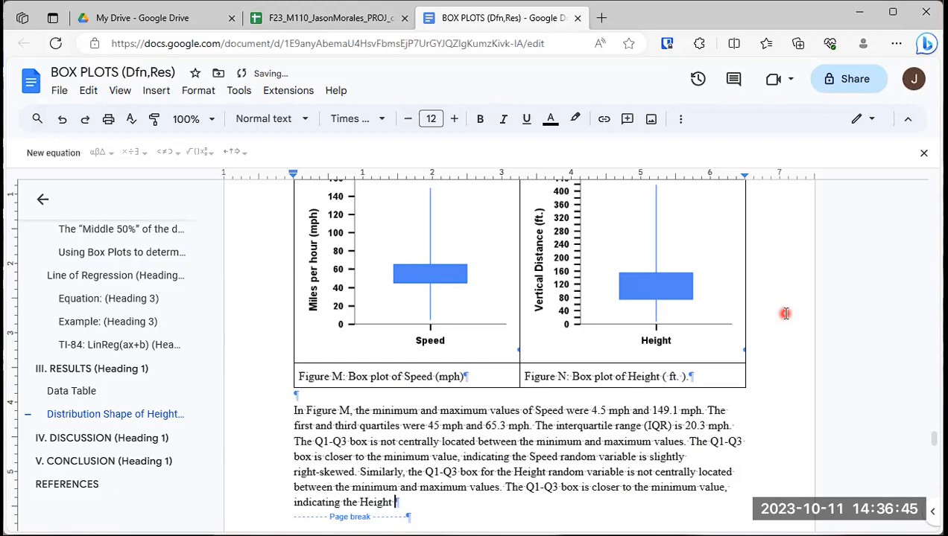
type(" random variab")
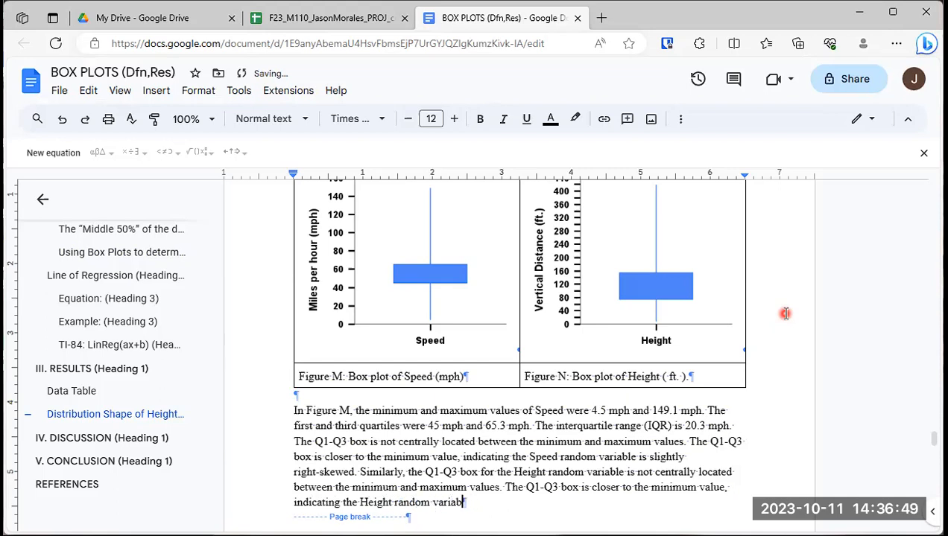
type("le is als")
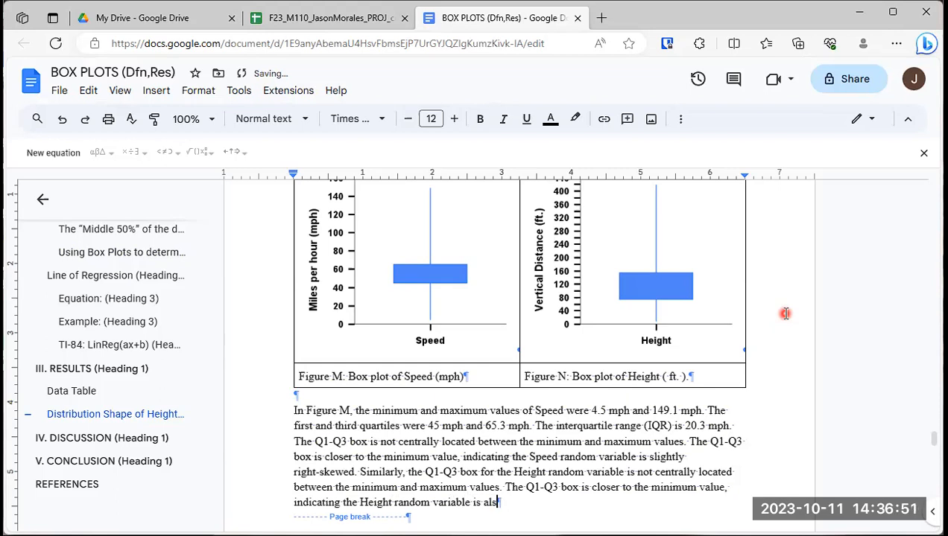
type("o slightly right")
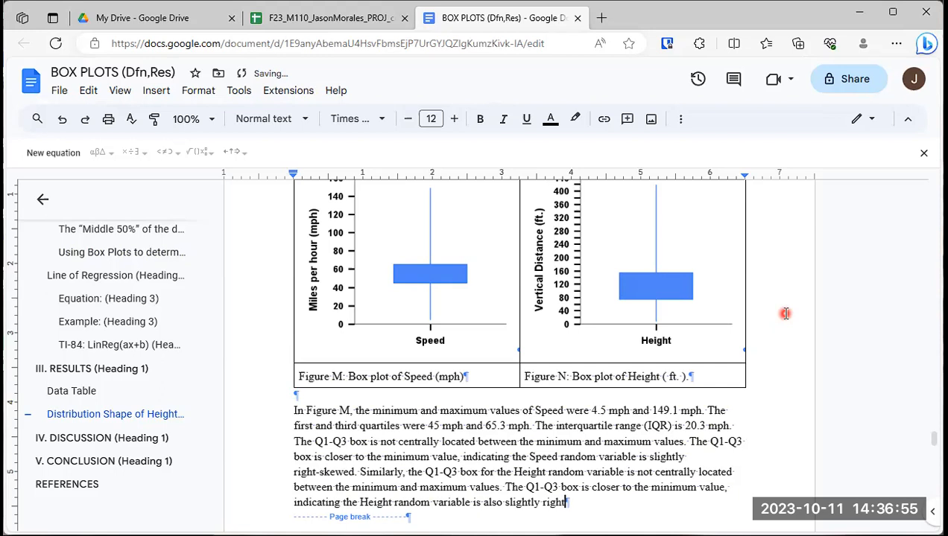
type("-skewed.")
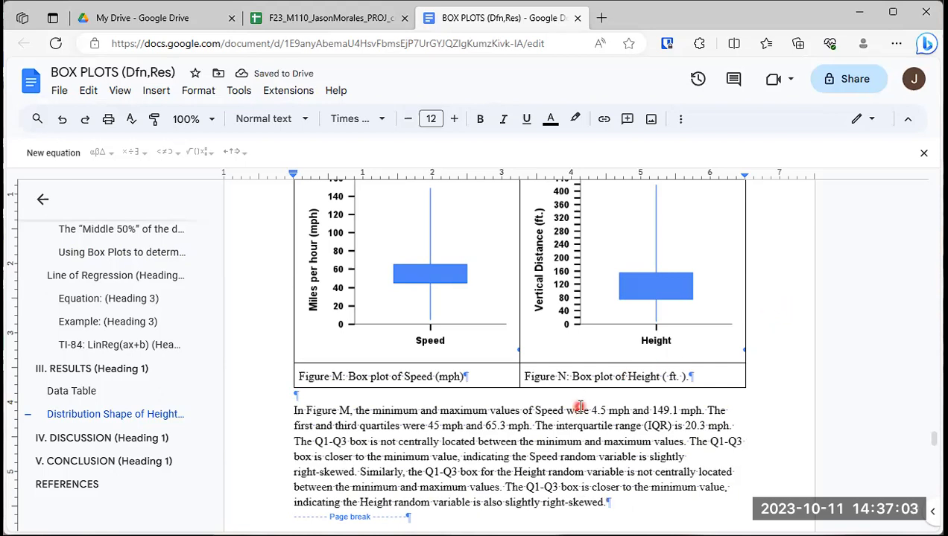
Step: Begin a new sentence before "Similarly" reading "In Figure N, the minimum and maximum values of Height were"
scroll(553, 439, "down", 1)
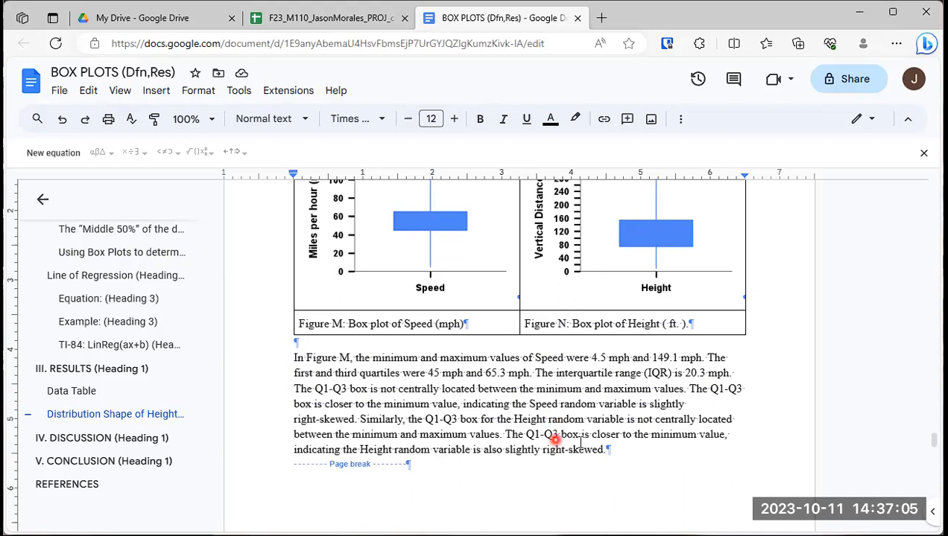
scroll(580, 439, "up", 1)
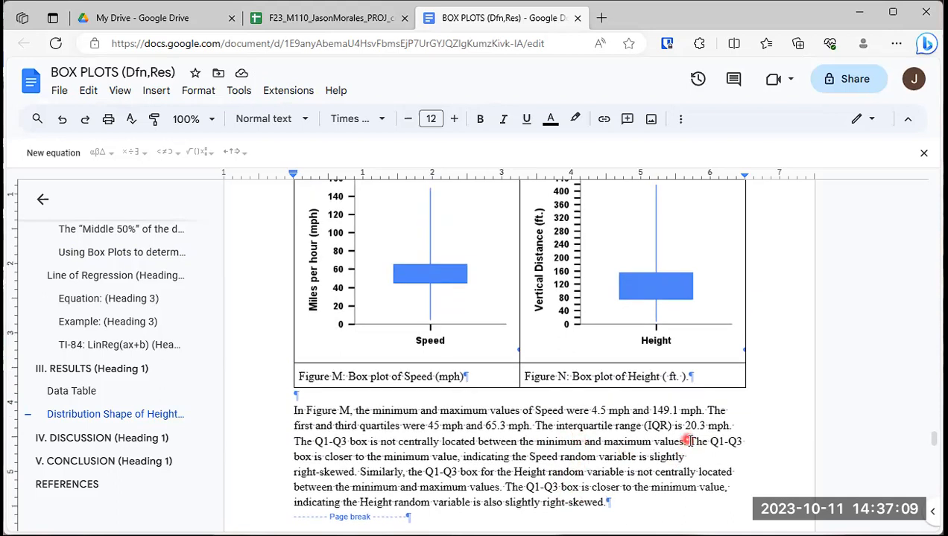
left_click_drag(688, 441, 292, 410)
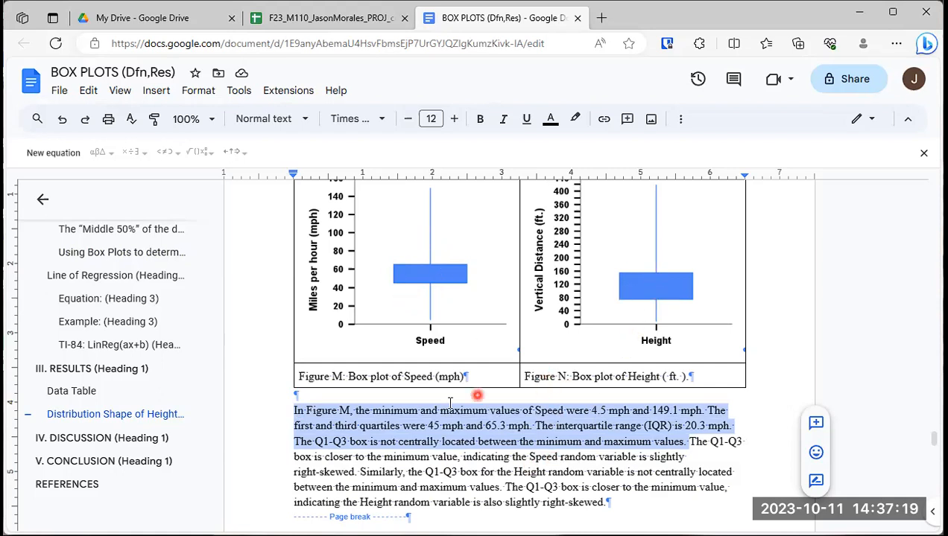
left_click(372, 410)
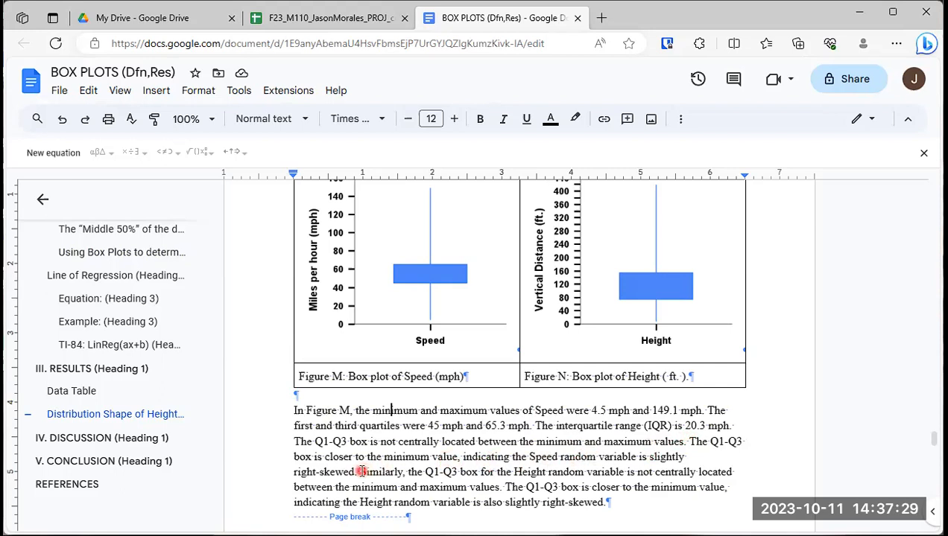
left_click(610, 409)
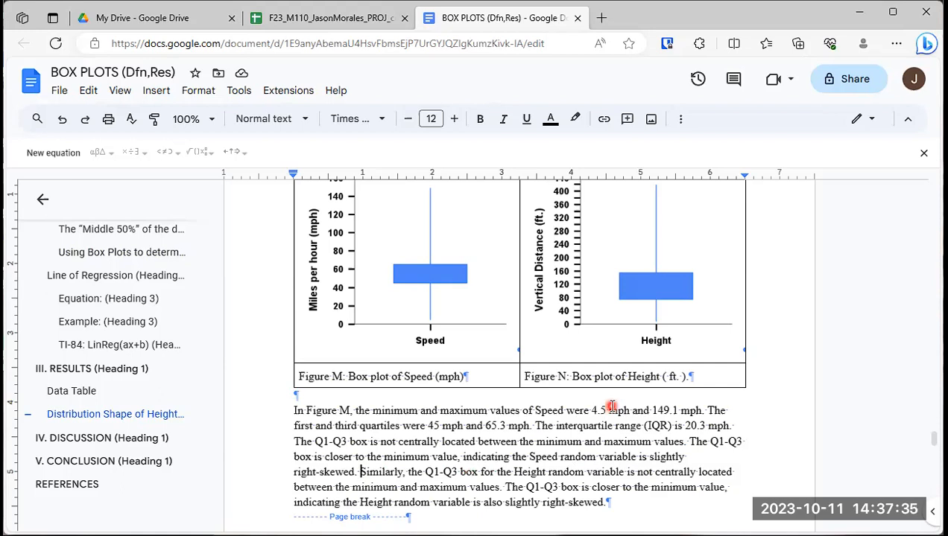
type("In f")
type("igure N")
type(", the min8s")
type("um an")
type("d maximum")
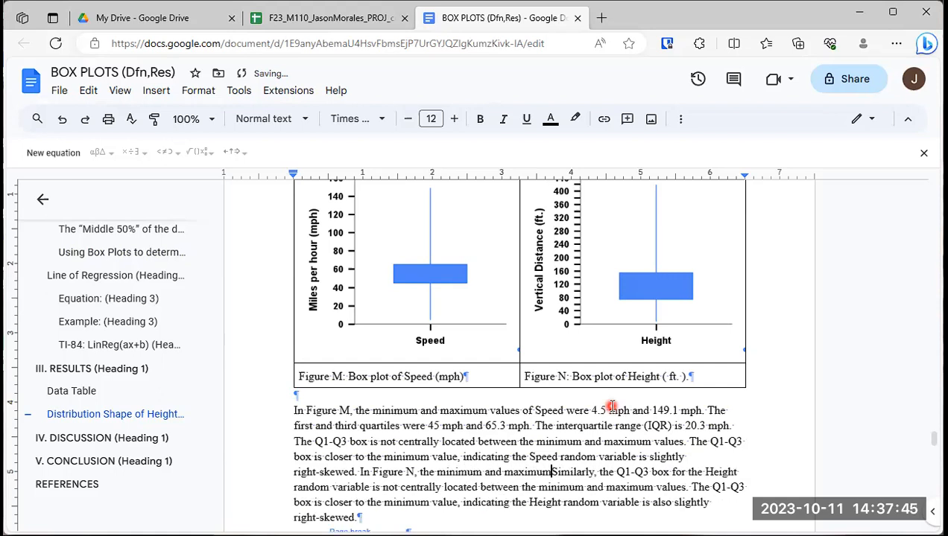
type(" values of Height were")
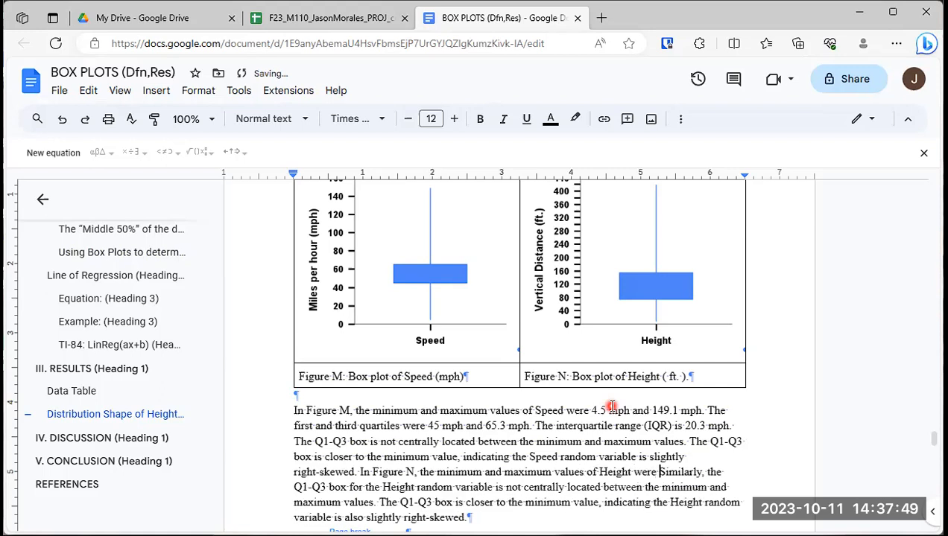
Step: Look up Height's minimum and maximum in the Google Sheets coaster data and complete the report sentence with "8 ft. and 420 ft."
left_click(363, 16)
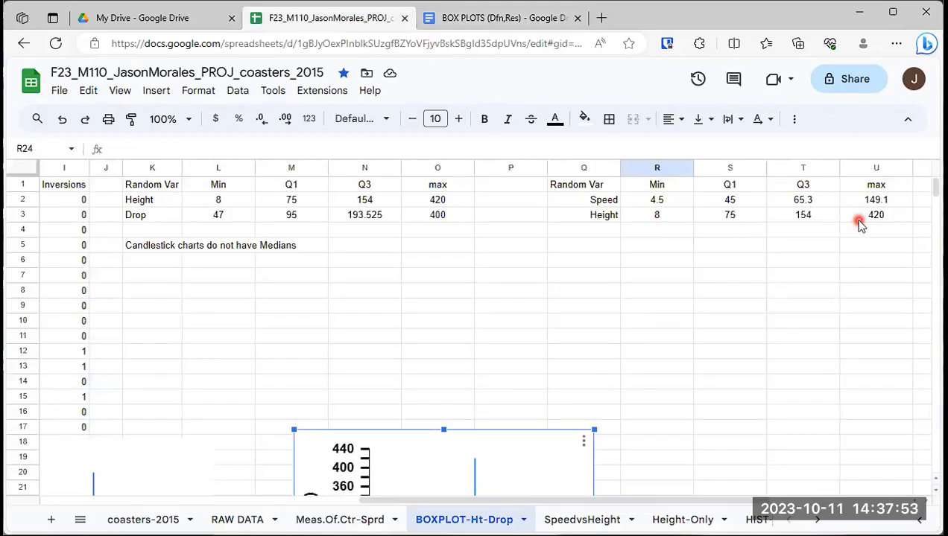
left_click(460, 22)
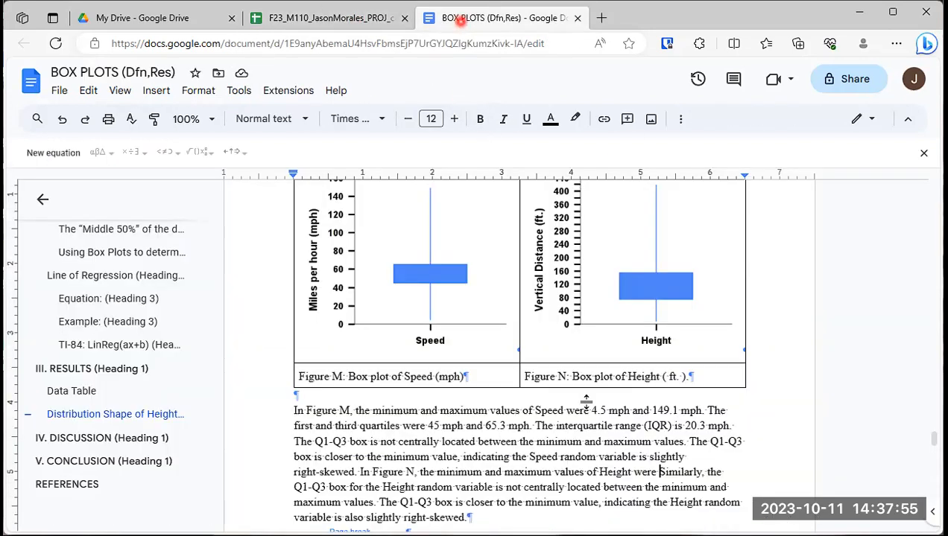
type("8 ft. and")
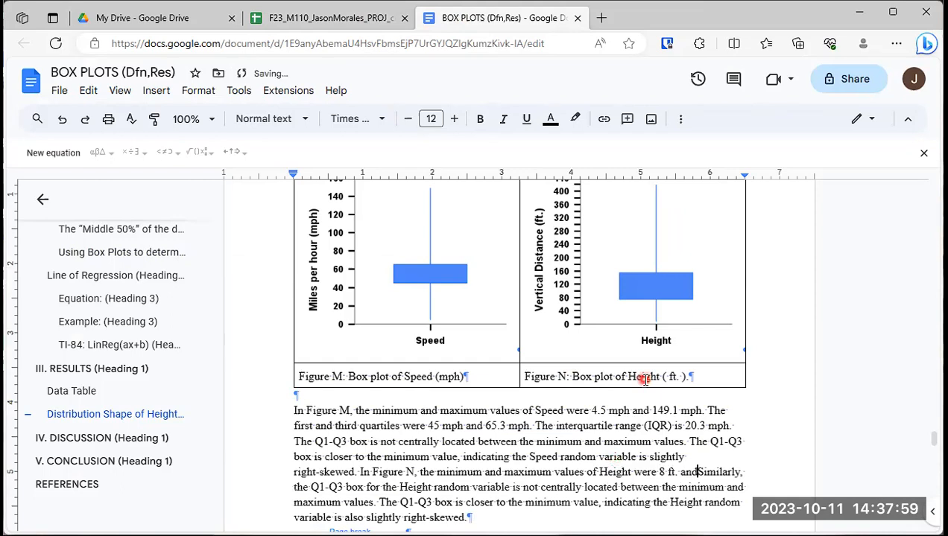
type(" 420 ft.")
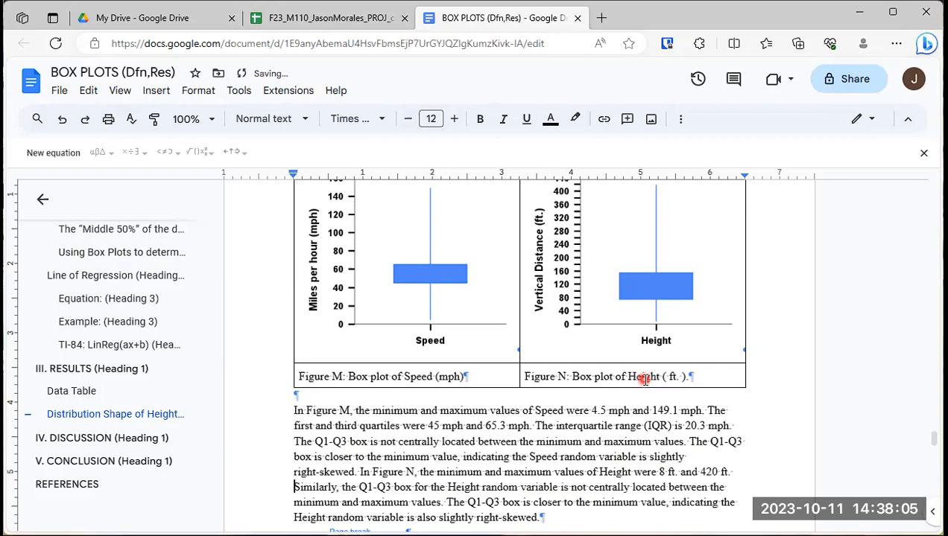
Step: Add "The first and third quartiles were 75 ft. and 154 ft." before "Similarly", checking Height's quartiles in the Google Sheets data
type("The first and th")
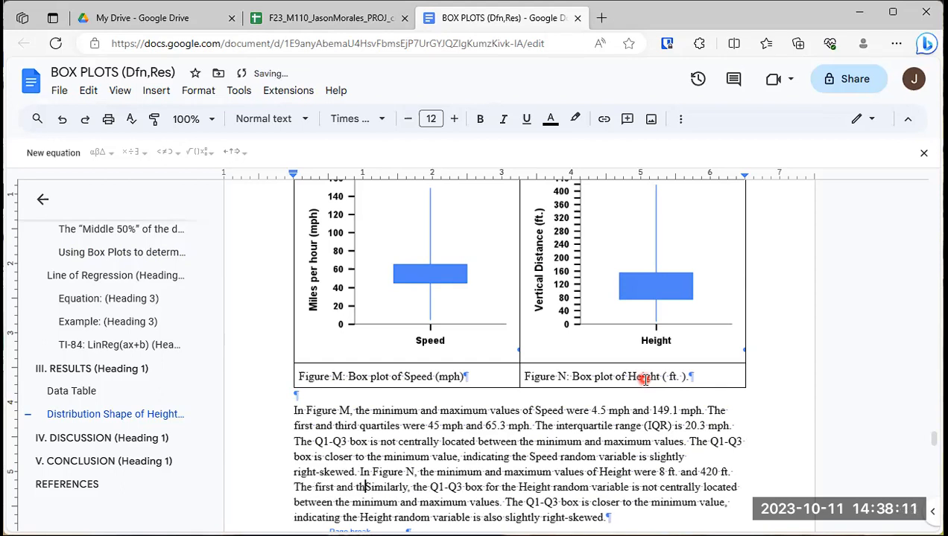
type("ird quartiles were")
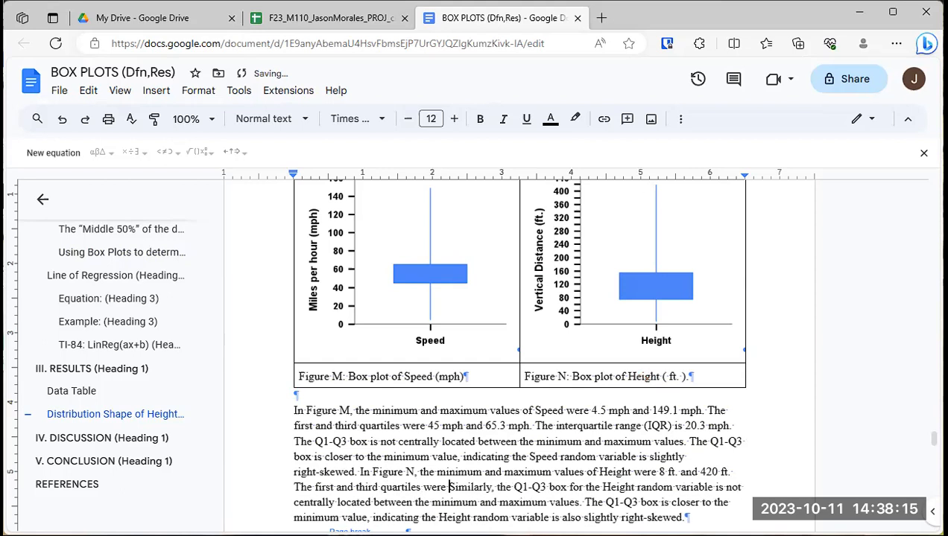
left_click(323, 17)
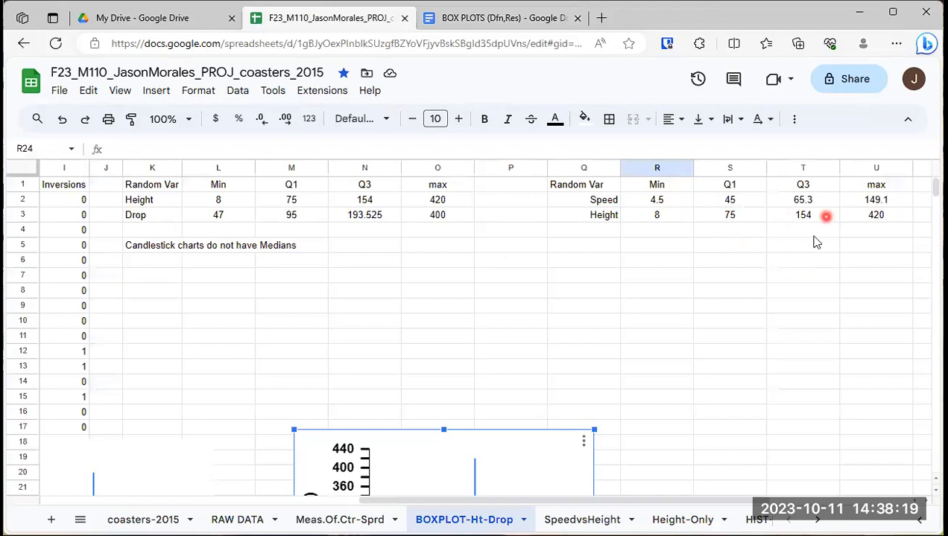
left_click(457, 19)
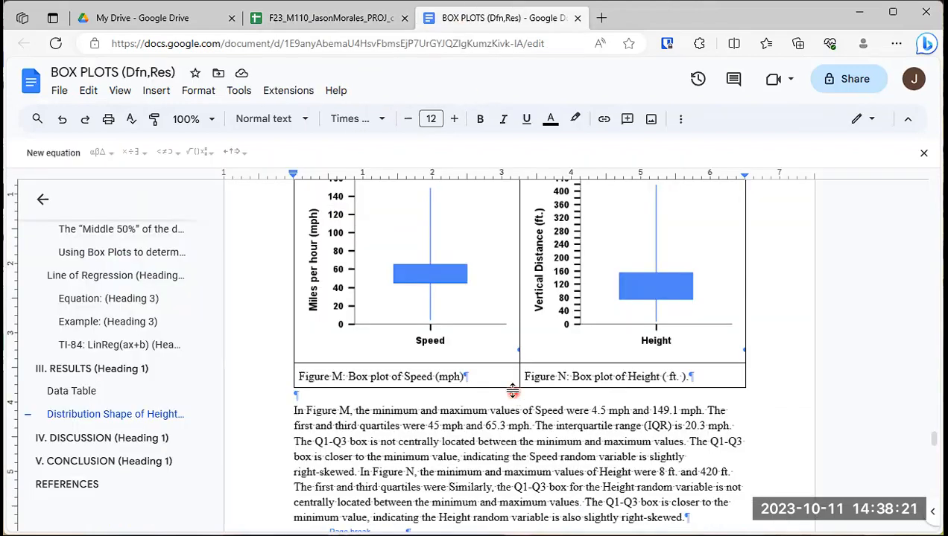
type("75 ft")
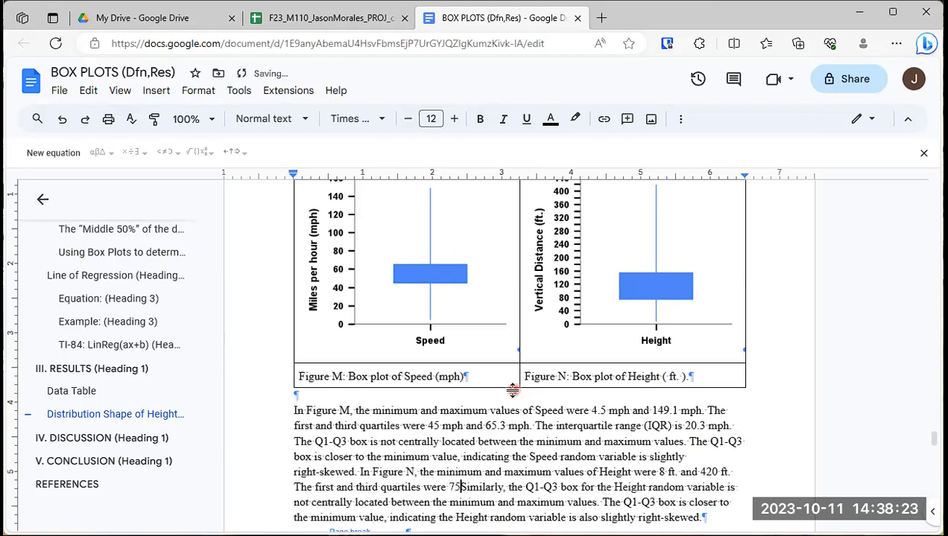
type(". and ")
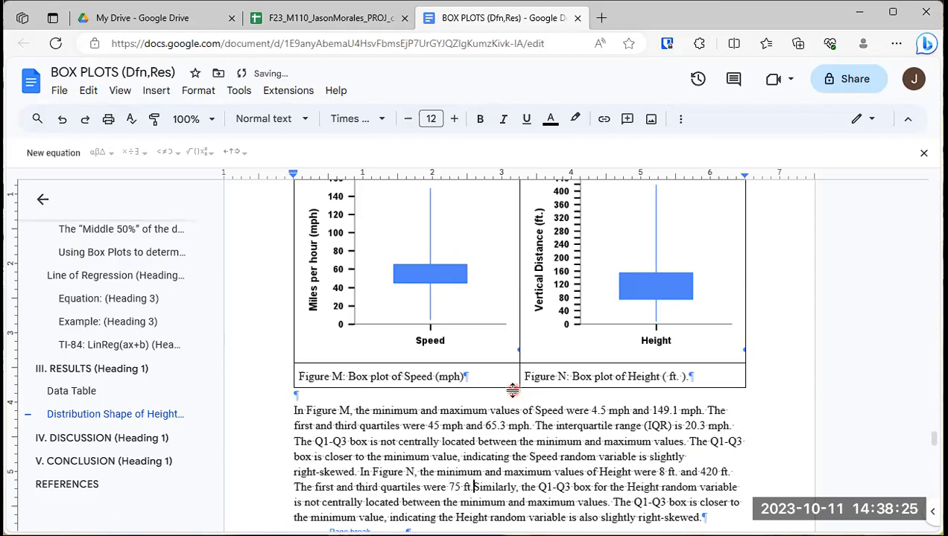
type("154 ft. ")
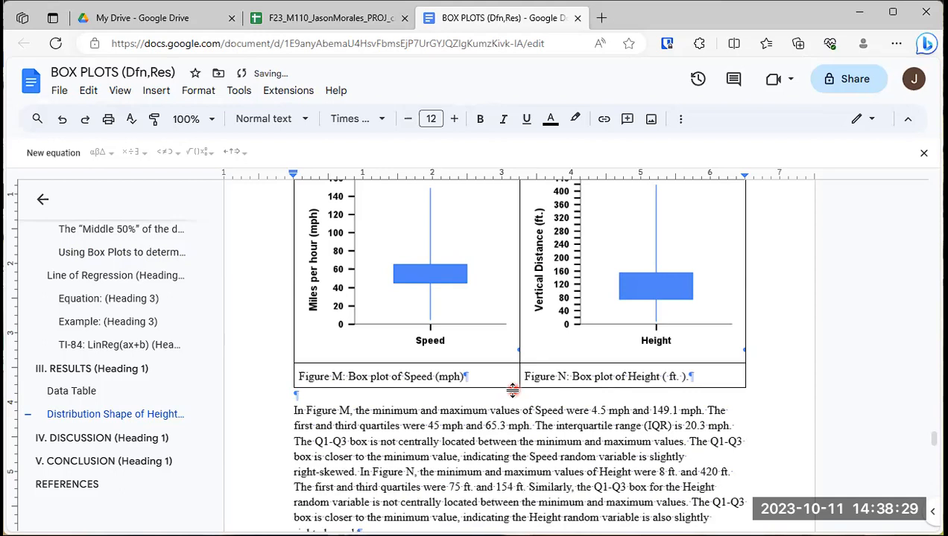
Step: Insert the sentence "The interquartile range (IQR) is 79 ft." after the Height quartiles sentence
type("The interqu")
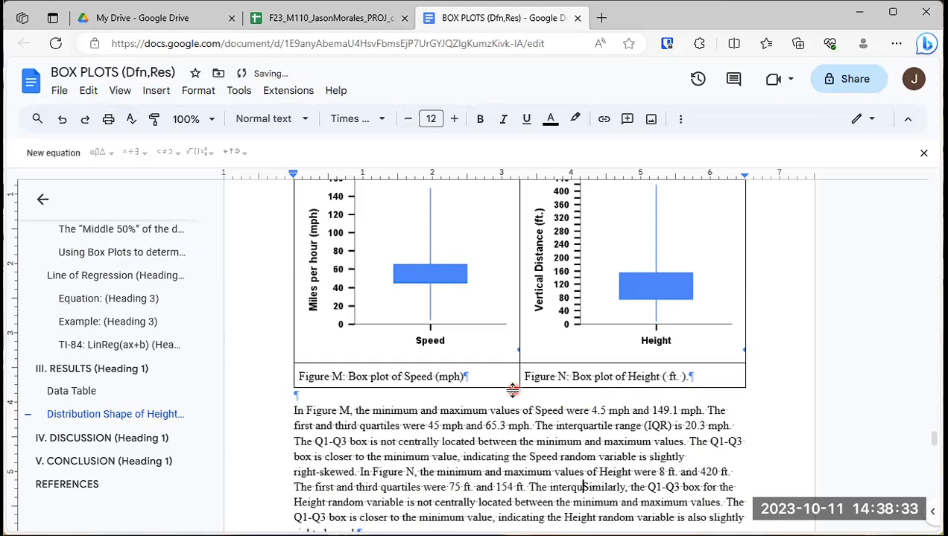
type("artile range (")
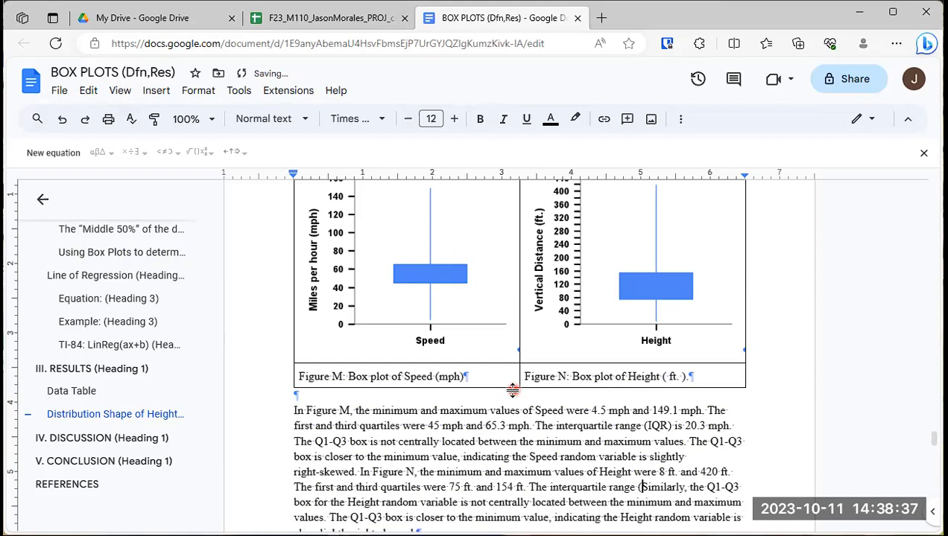
type("IQ")
type("R)")
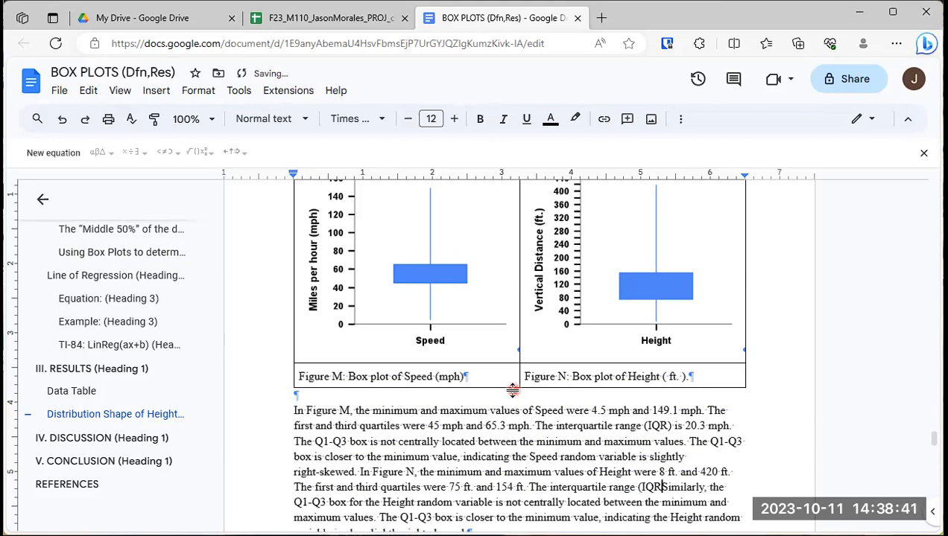
type("is")
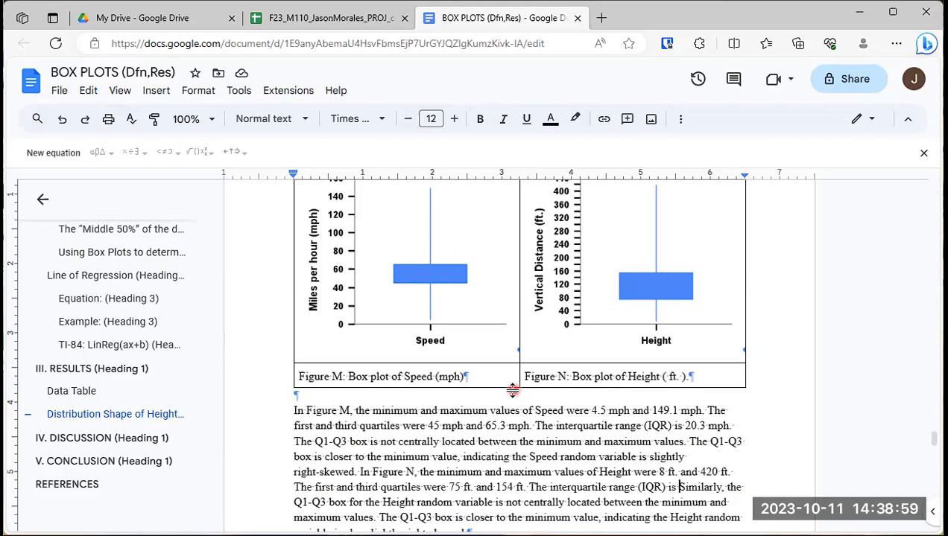
type("79 ft.")
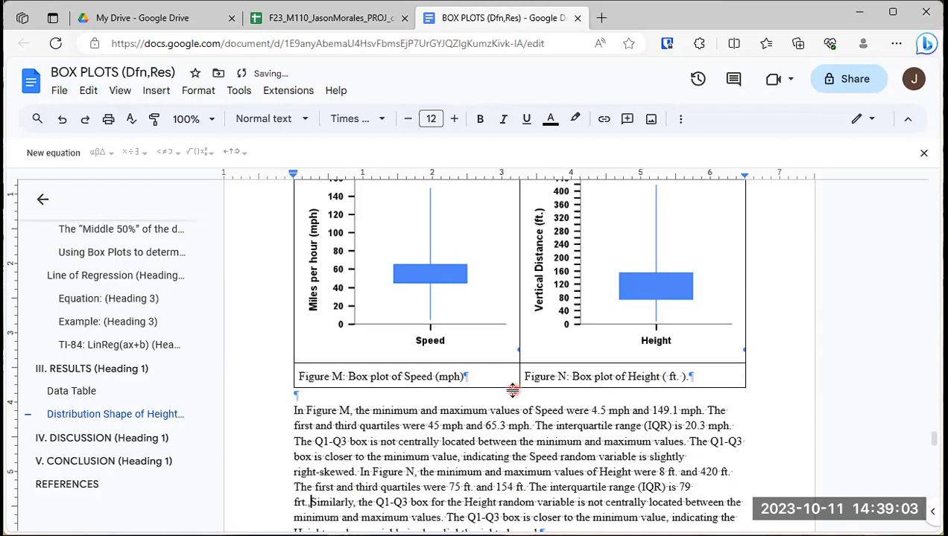
key("BackSpace")
type(".")
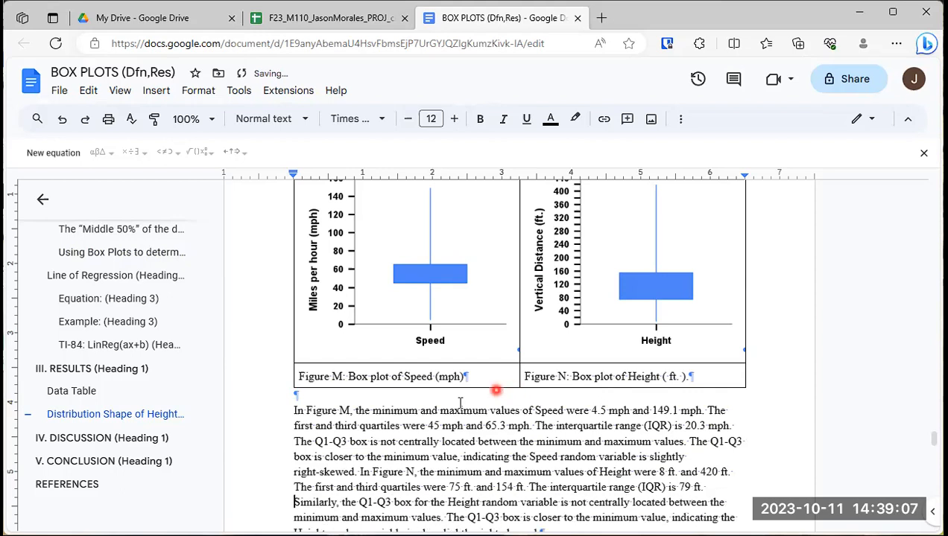
Step: Reword the opening "Similarly," of the Height box sentence to "Similar to the Speed random variable,"
left_click(336, 504)
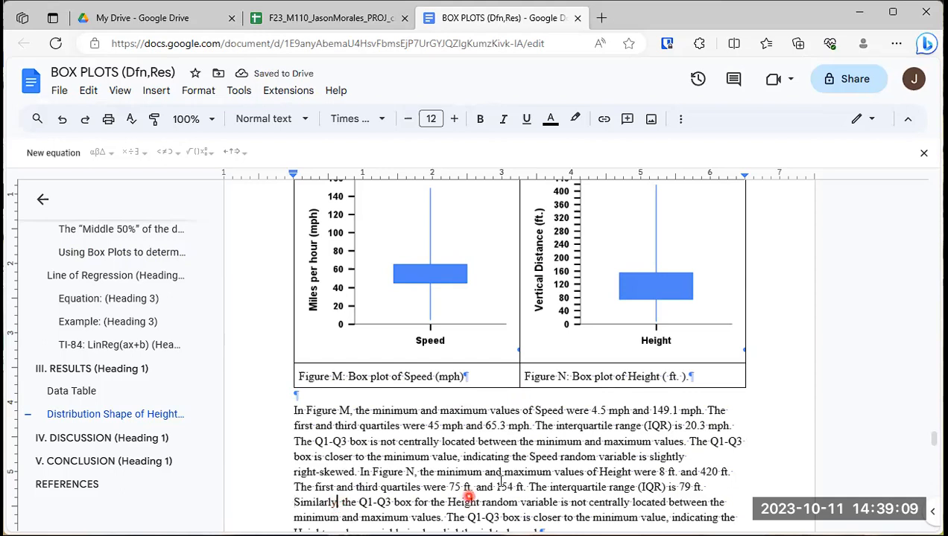
key("BackSpace")
key("BackSpace")
key("BackSpace")
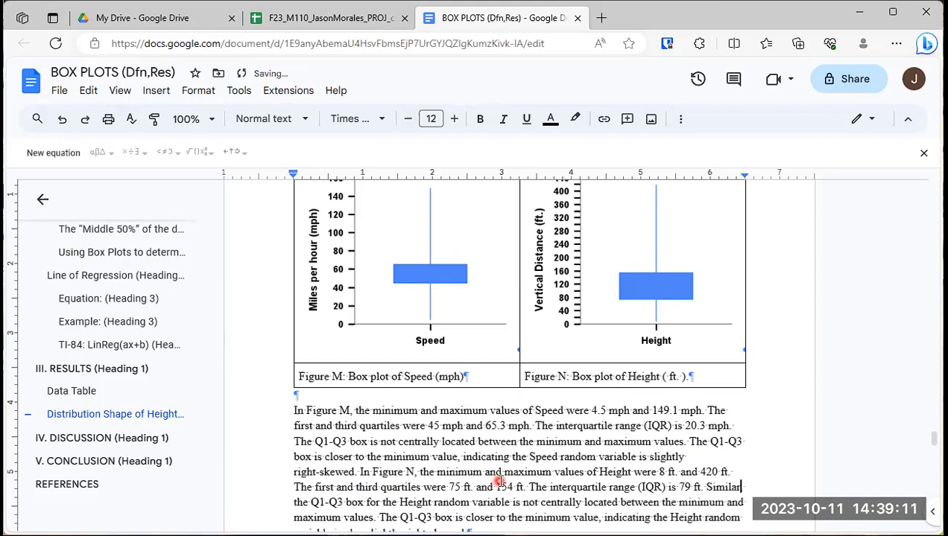
type("to the Speed random variable")
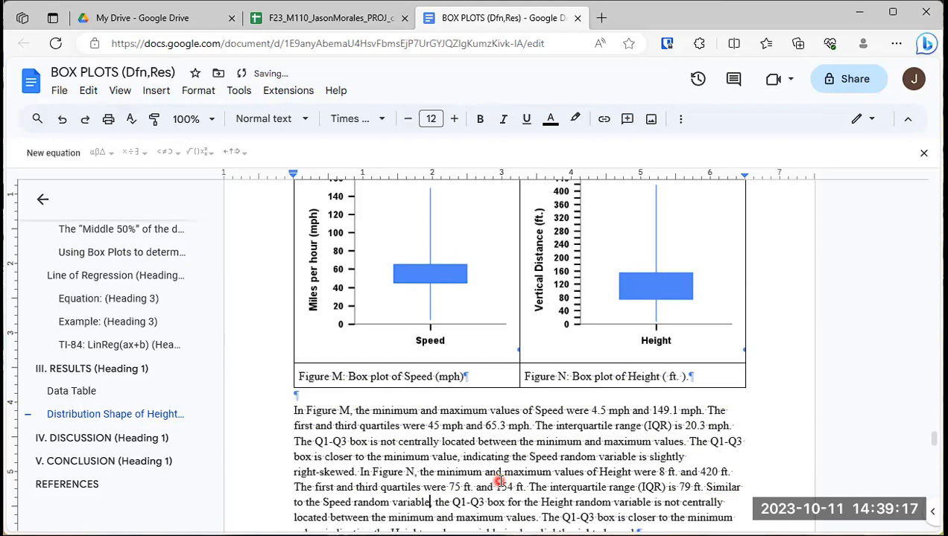
type(",")
scroll(458, 468, "down", 1)
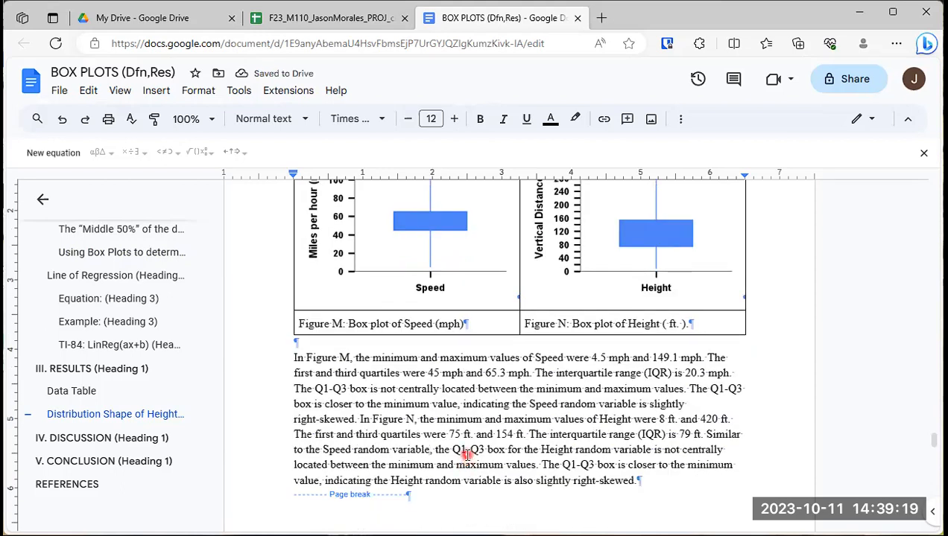